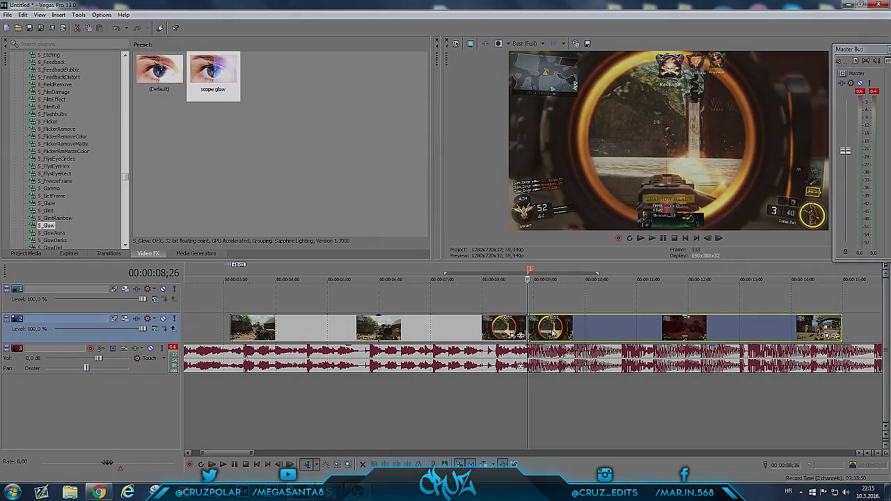
right_click(552, 333)
click(604, 325)
click(476, 334)
right_click(486, 328)
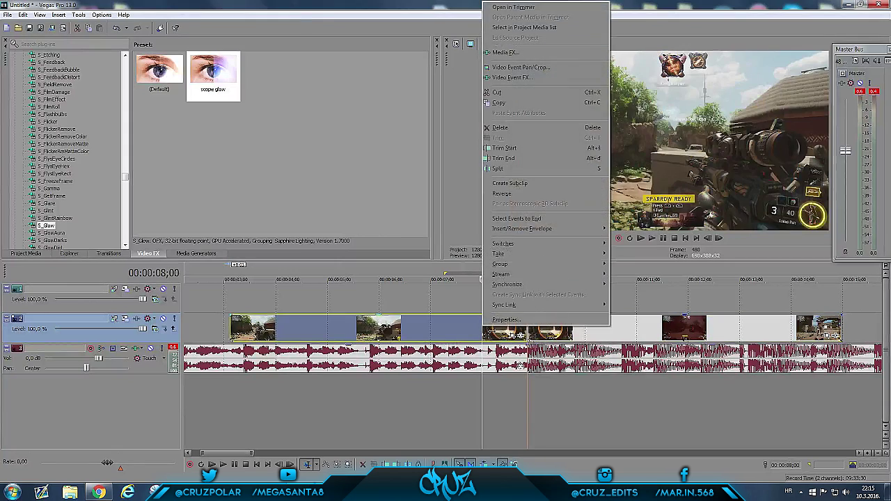
click(508, 321)
click(480, 328)
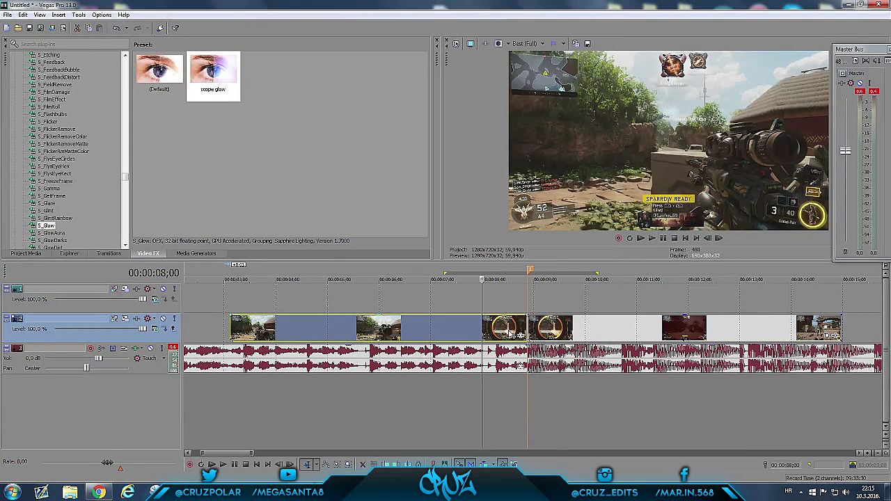
scroll(552, 334, up, 2)
scroll(553, 332, up, 1)
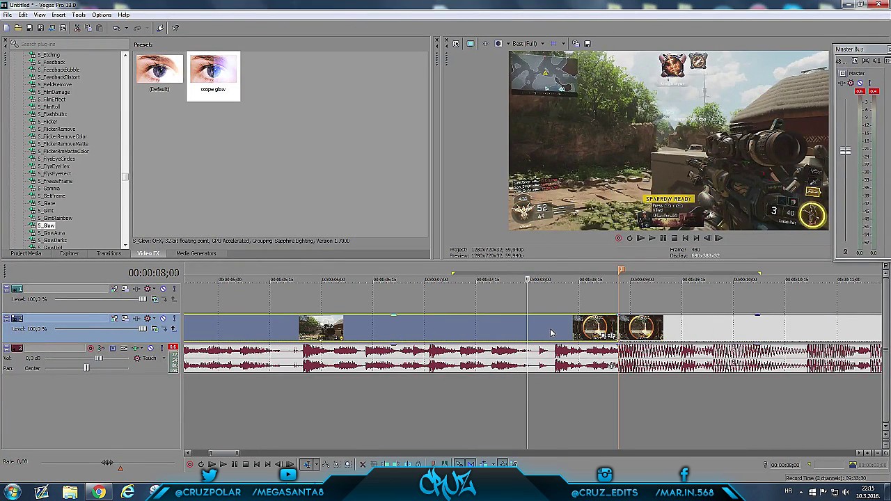
scroll(546, 330, down, 1)
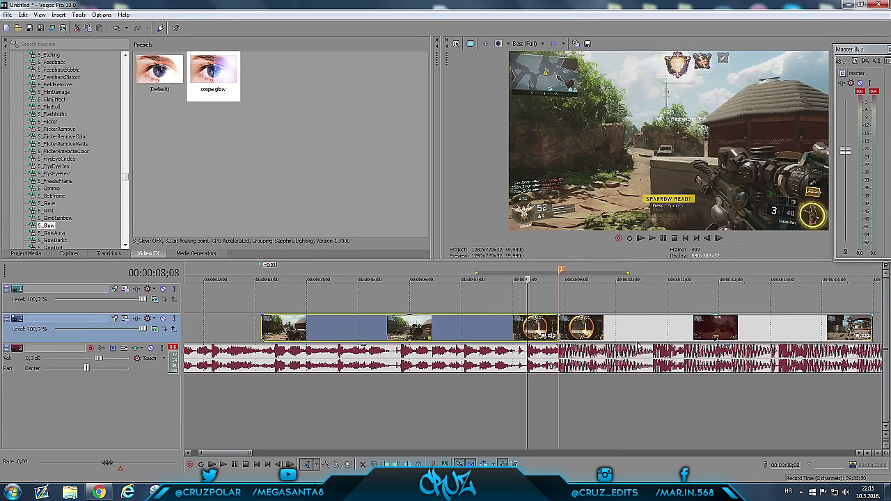
Step: Split the first gameplay clip at 00:00:08;16, on the frame where the scope is fully raised, shortly before the existing cut
click(562, 325)
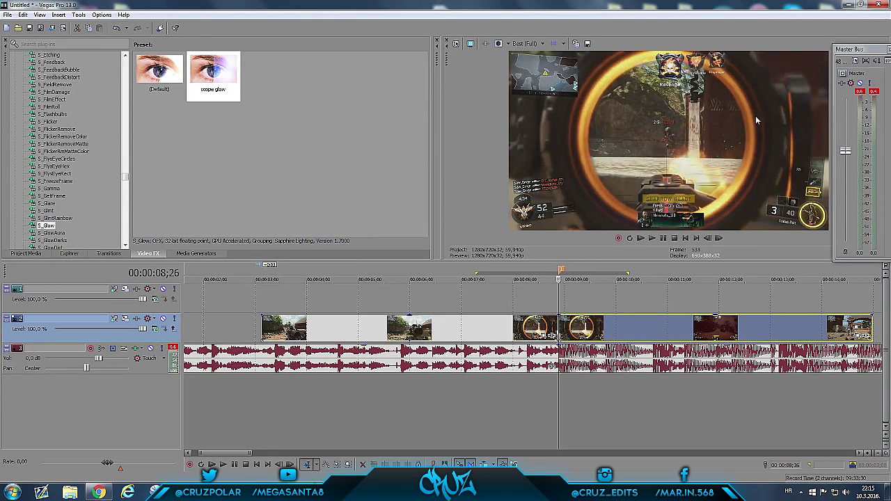
click(561, 355)
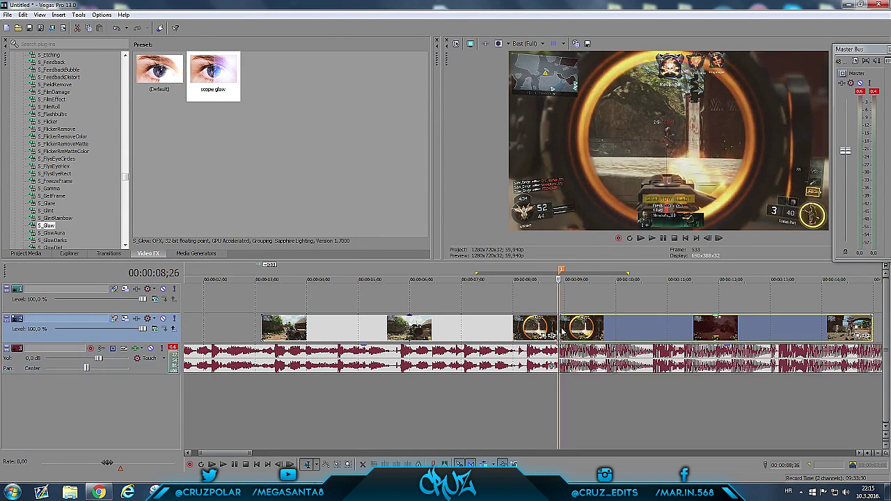
key(Up)
key(ctrl+shift+End)
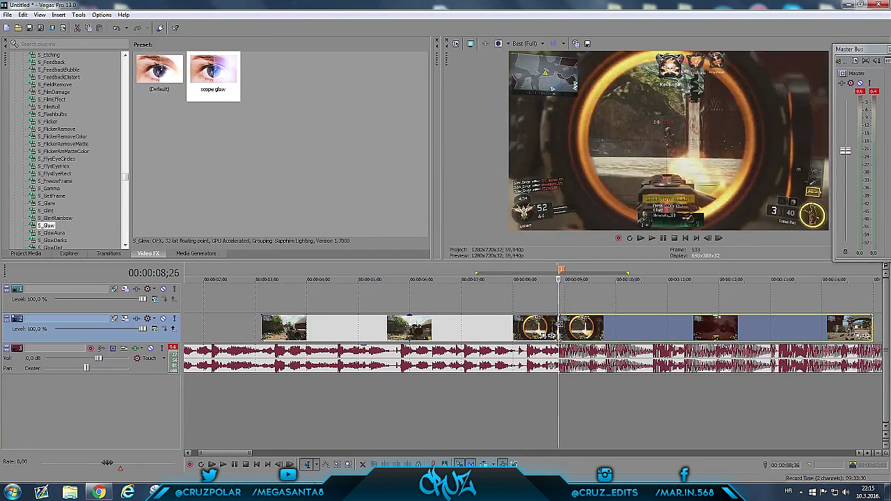
key(Up)
click(707, 238)
click(706, 238)
click(706, 238)
click(706, 238)
click(706, 238)
click(706, 241)
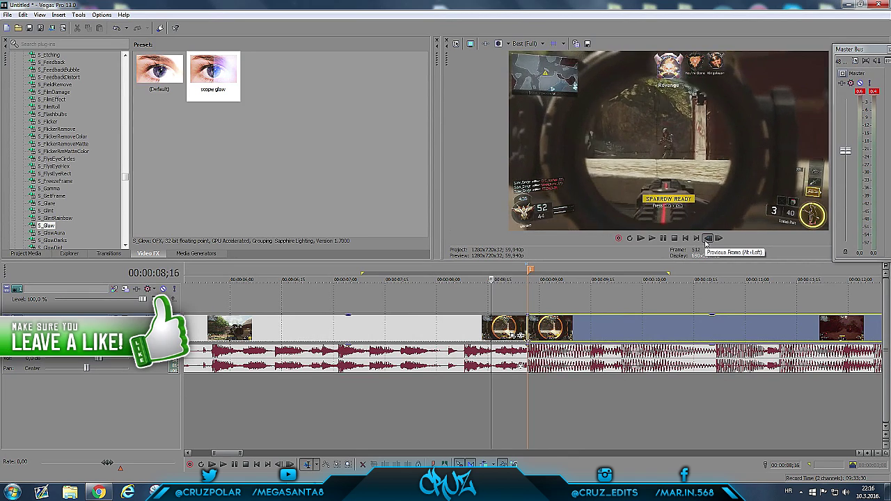
click(706, 241)
click(717, 241)
click(718, 238)
click(718, 238)
click(717, 238)
click(718, 238)
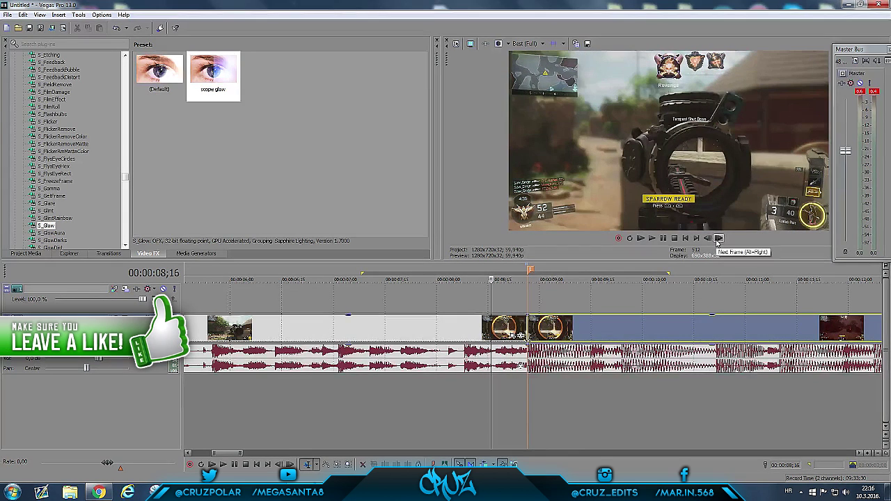
click(718, 238)
click(493, 327)
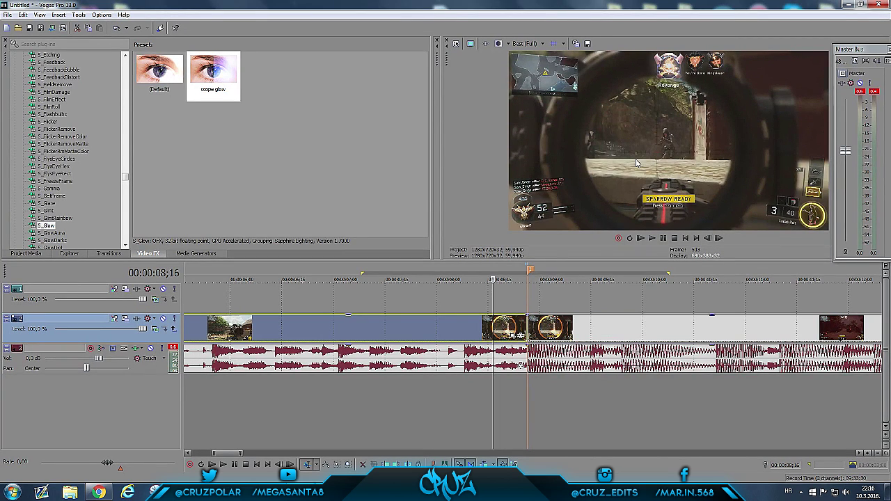
click(512, 328)
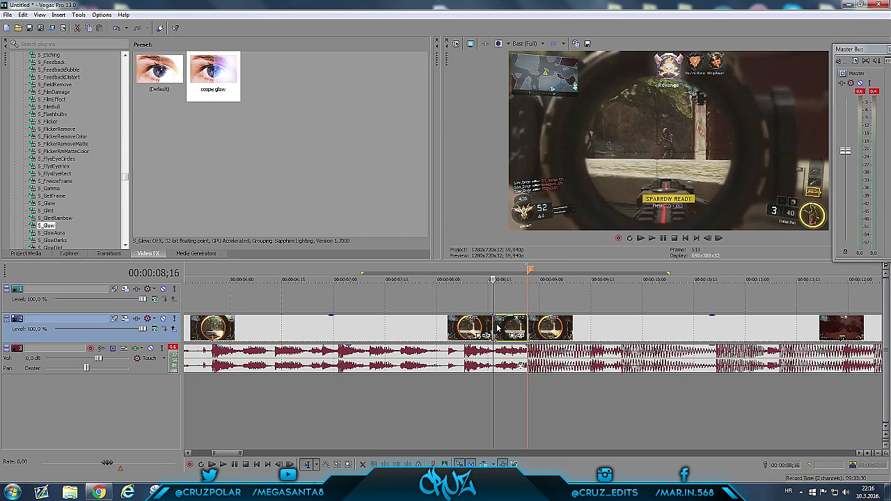
Step: Remove the trial copy of the short scope piece and delete the empty upper video track
drag(504, 326, 510, 299)
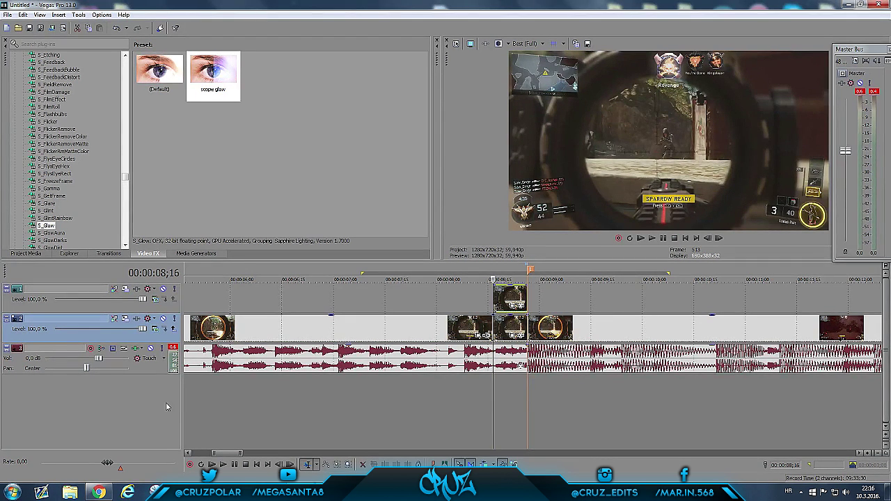
key(ctrl+z)
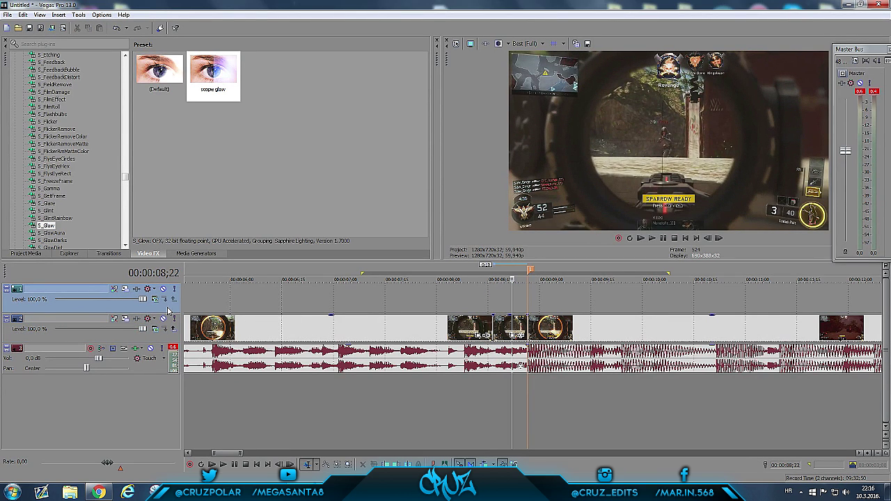
key(Delete)
Step: Insert a new video track and copy the short scope piece onto it, directly above the original
right_click(160, 425)
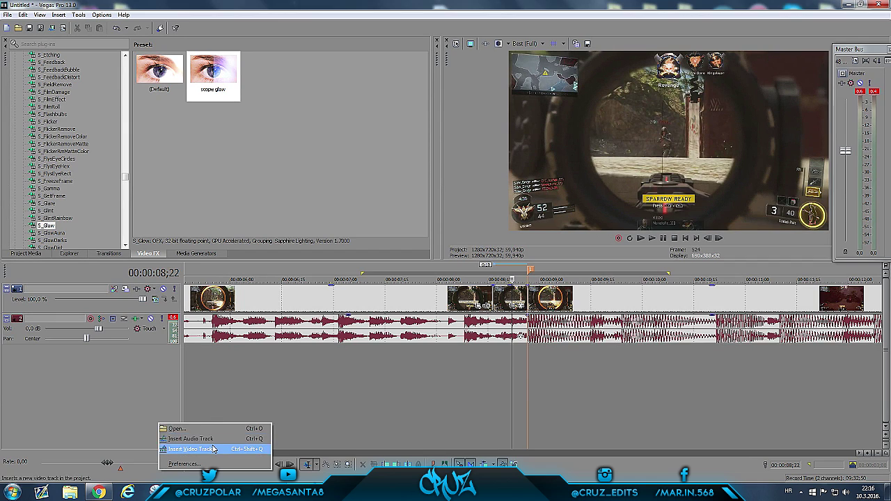
click(191, 448)
click(506, 327)
ctrl+drag(505, 327, 506, 304)
right_click(506, 328)
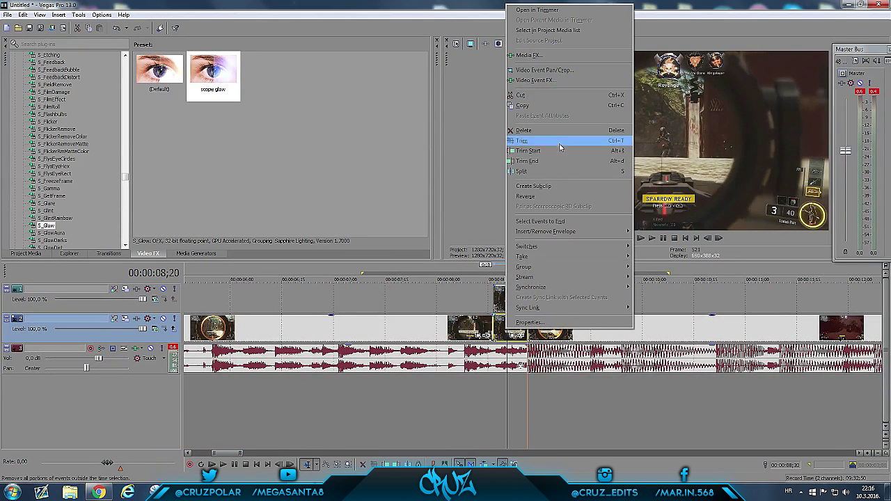
right_click(673, 303)
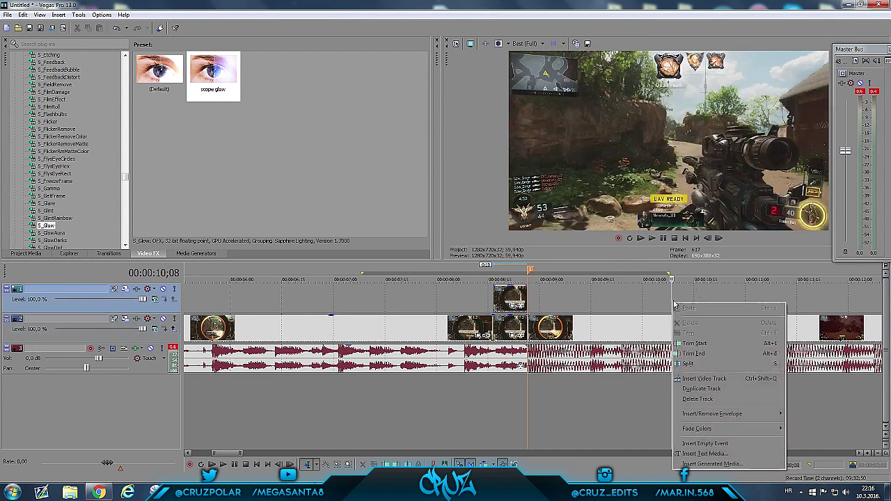
click(569, 300)
click(507, 327)
click(499, 302)
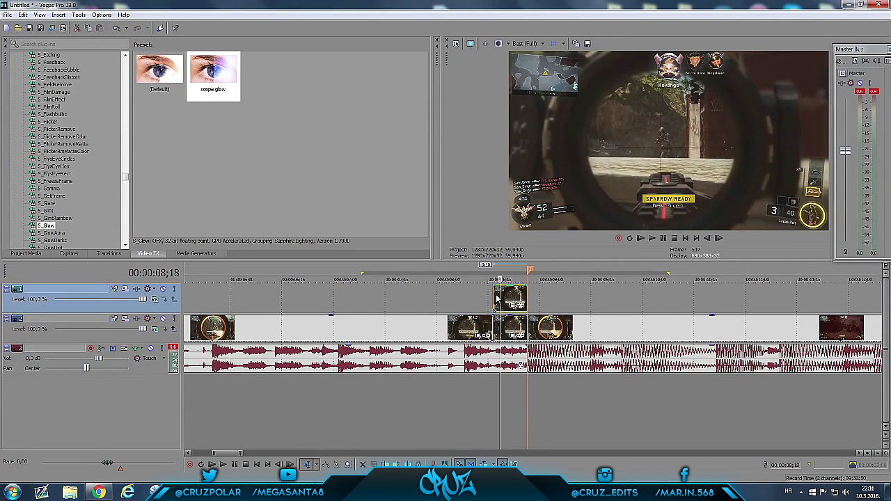
click(494, 298)
scroll(431, 299, down, 3)
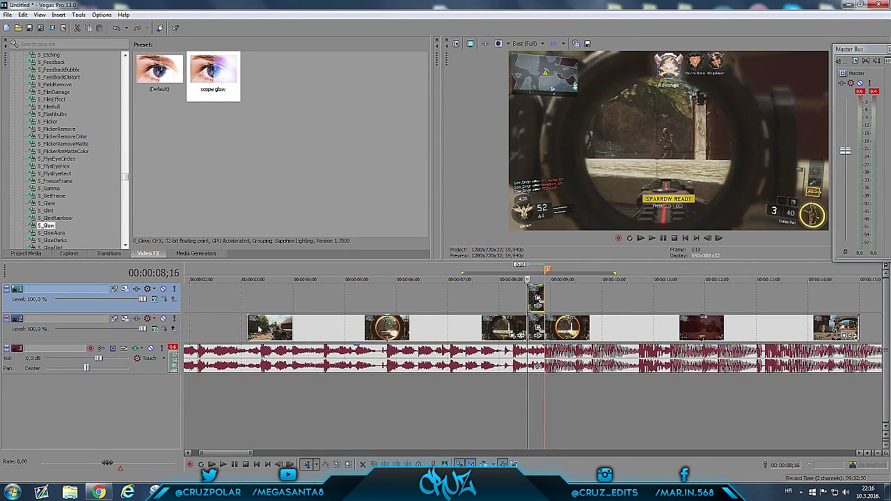
Step: Shift the first clip and both stacked scope pieces slightly earlier, and extend both pieces' ends to meet the next clip
scroll(529, 327, up, 4)
drag(512, 334, 505, 333)
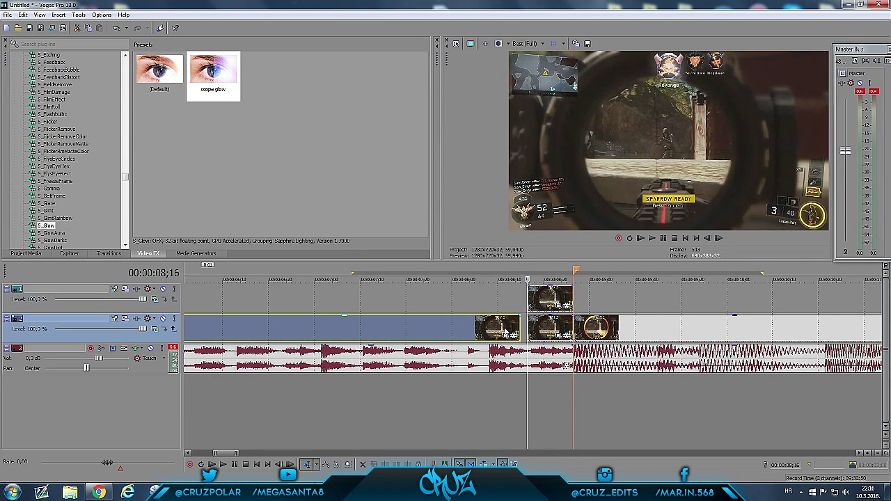
drag(549, 310, 538, 329)
click(456, 327)
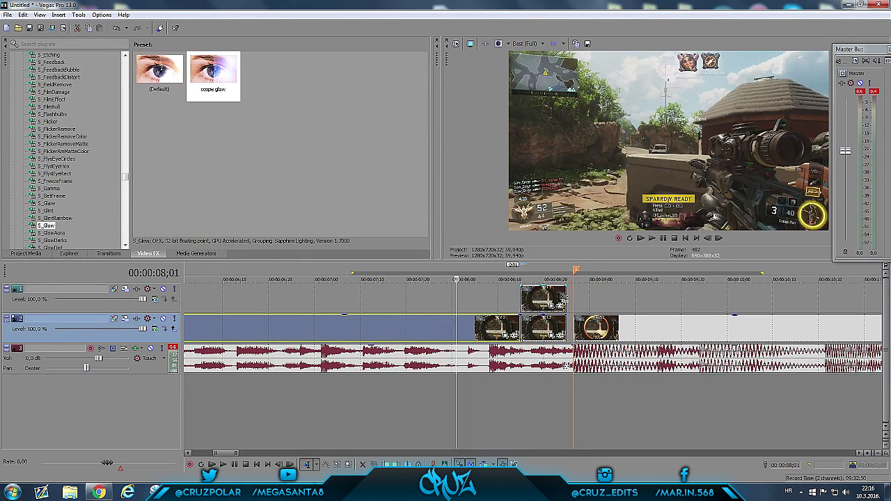
drag(563, 299, 572, 300)
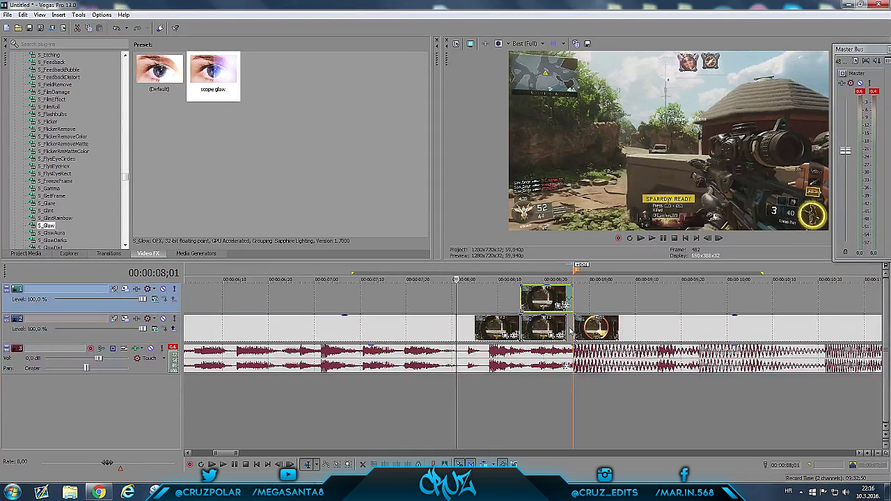
click(564, 327)
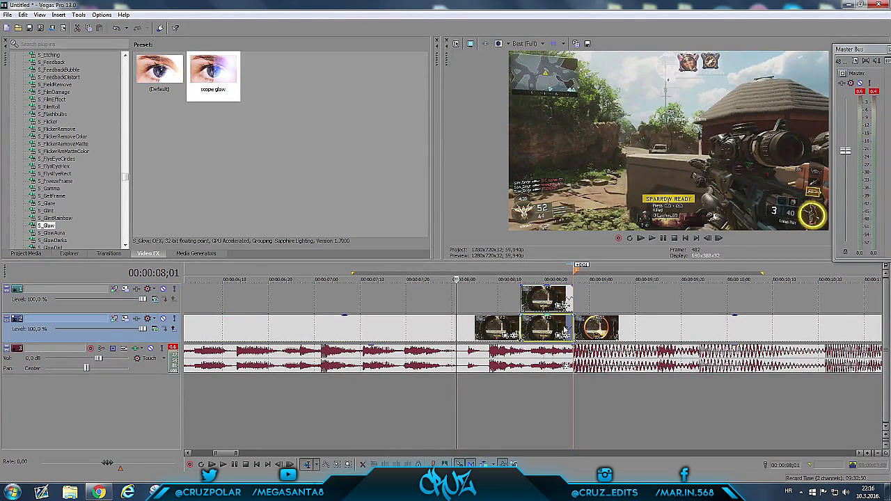
Step: Enable masking in Event Pan/Crop for the upper scope piece and draw a circular mask around the scope lens, centred about X 593, Y 406
click(520, 296)
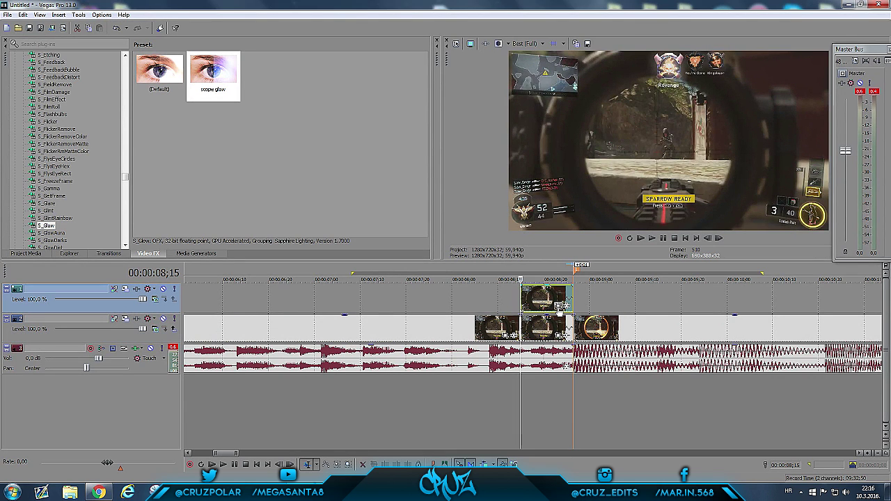
click(564, 306)
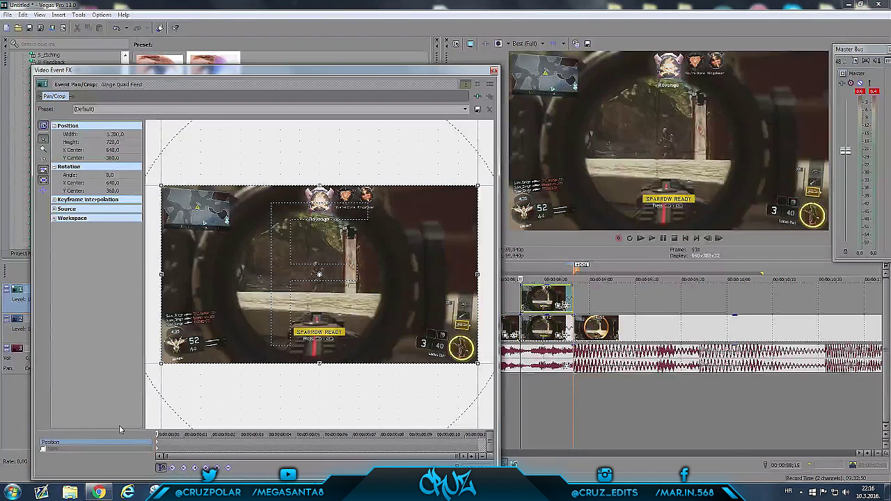
click(43, 449)
scroll(300, 286, up, 3)
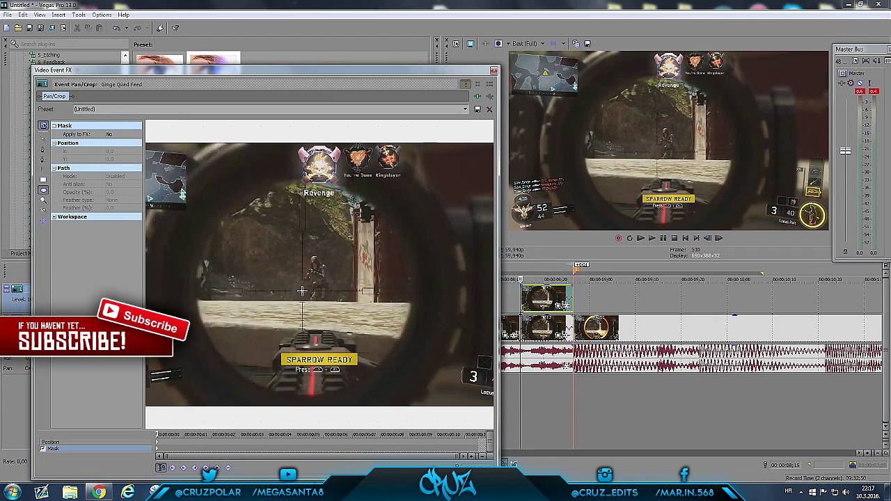
drag(302, 291, 200, 177)
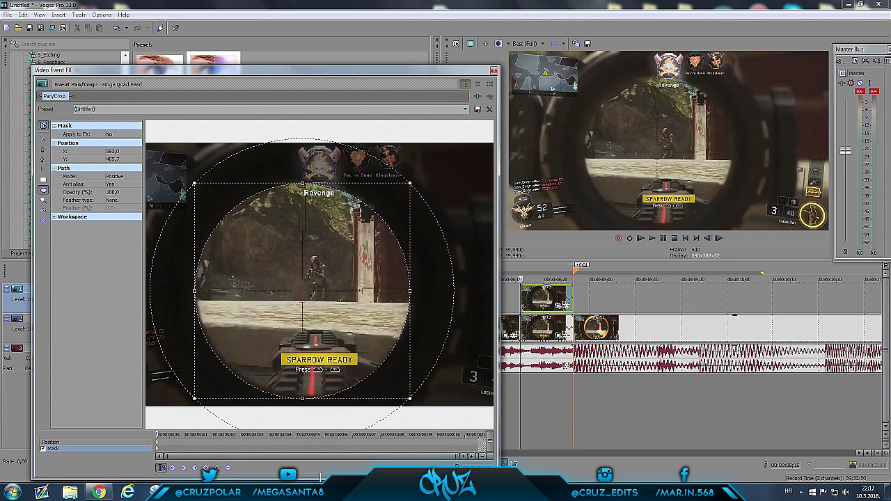
Step: Set the mask's feather type to Both with 9% feather, and close the upper piece's effect window
mouse_move(300, 492)
click(117, 201)
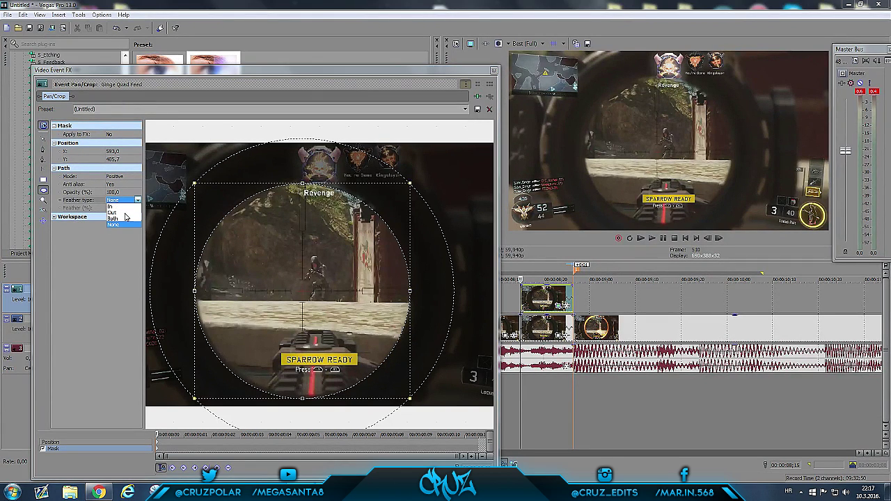
click(123, 219)
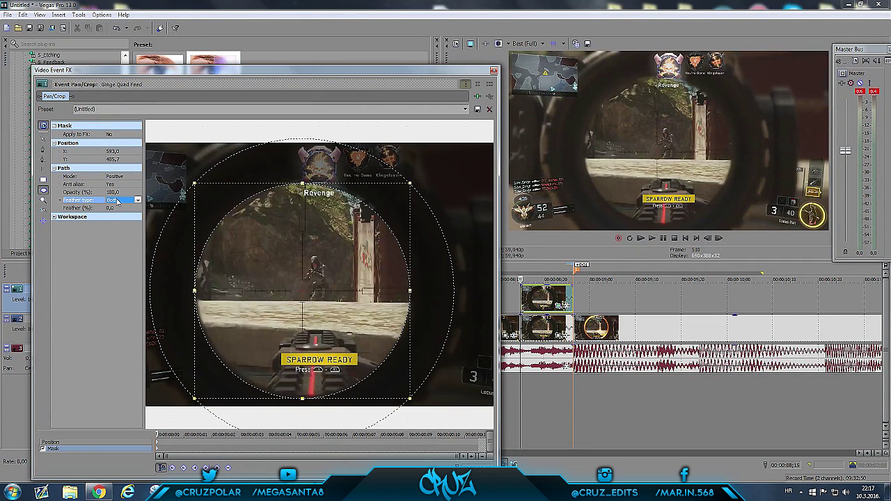
click(121, 208)
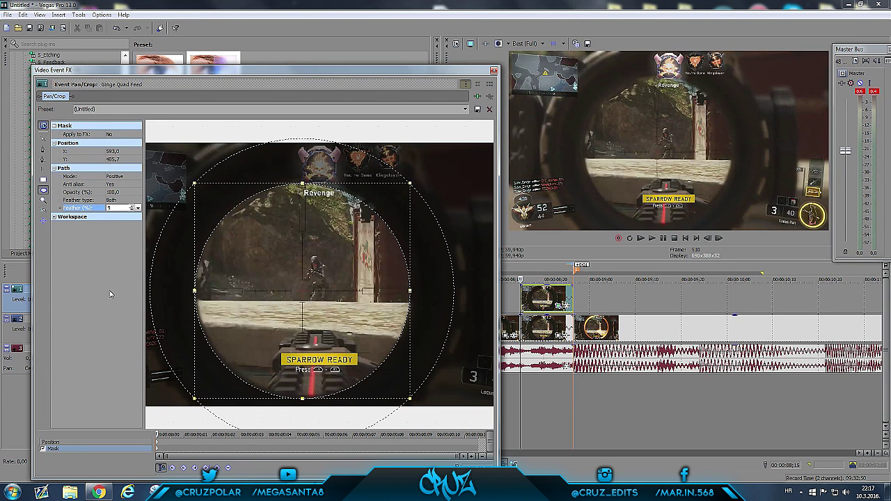
text(9)
key(Return)
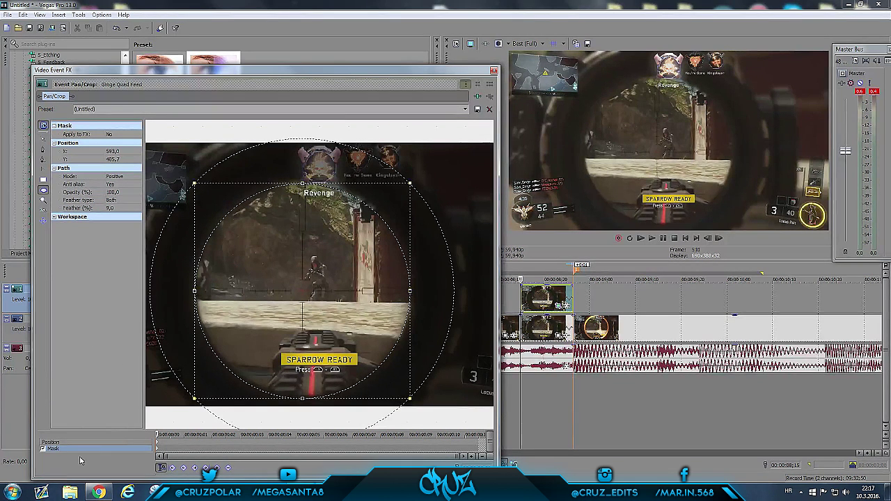
click(493, 72)
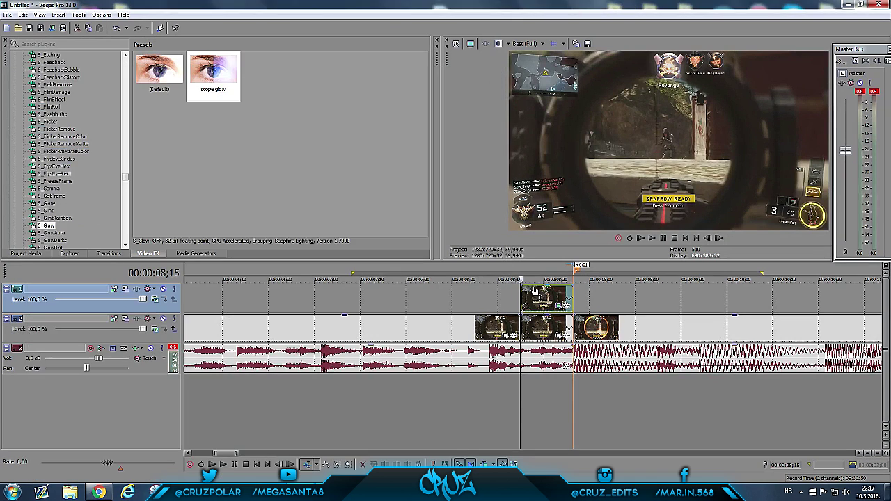
Step: Open Event Pan/Crop for the lower scope piece and shrink its centred crop frame to about 620 by 349
click(525, 328)
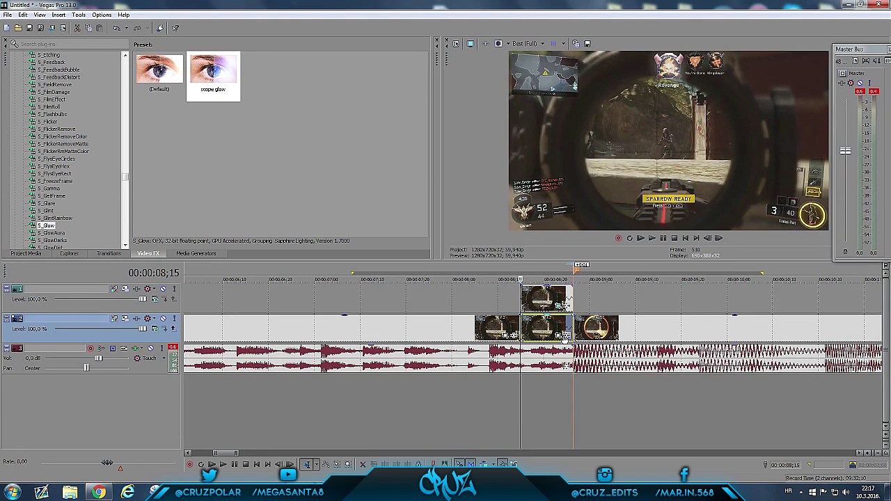
click(562, 337)
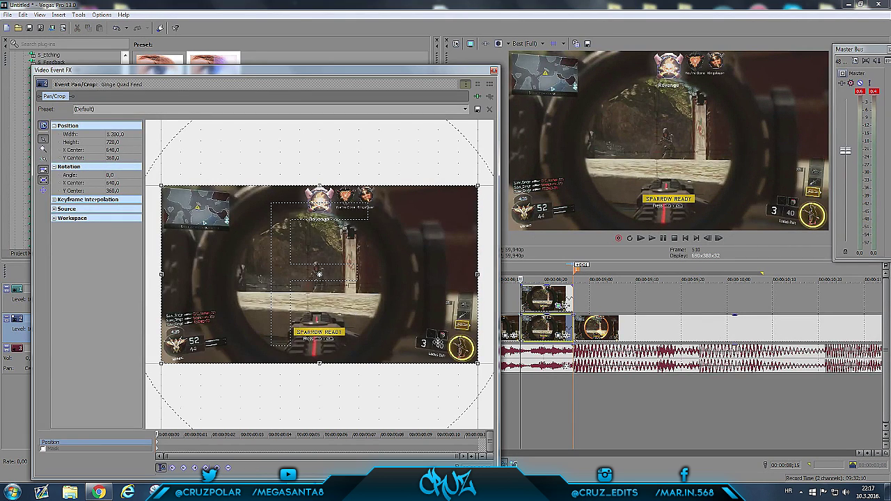
drag(478, 363, 472, 360)
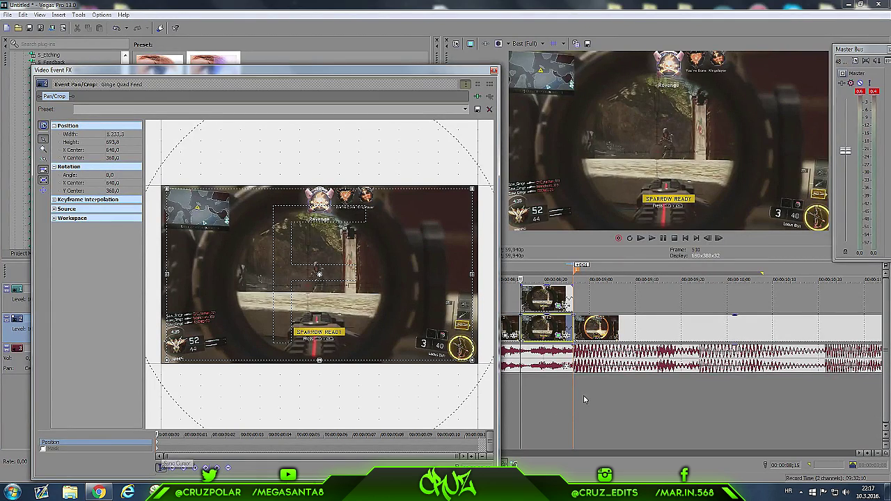
drag(473, 360, 412, 320)
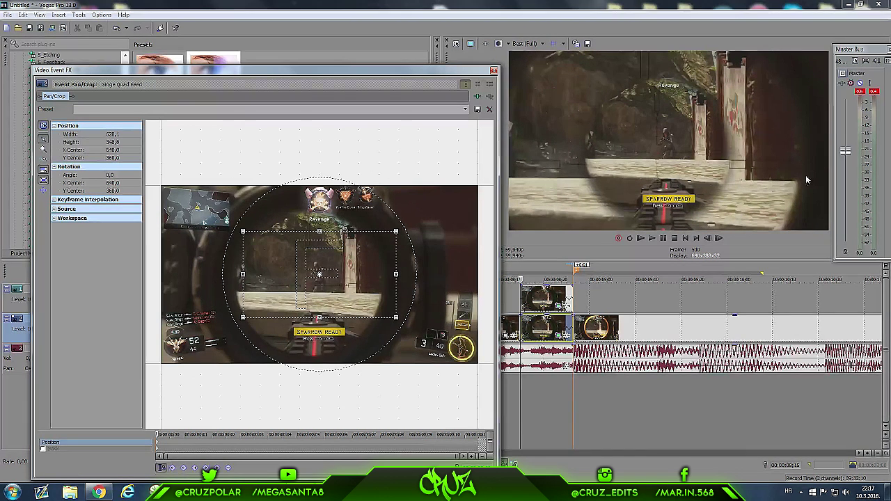
Step: Shrink the lower scope piece's centred crop frame slightly to about 607 by 341, and close its effect window
mouse_move(394, 317)
mouse_down()
mouse_move(417, 329)
mouse_move(402, 313)
mouse_move(411, 316)
mouse_up()
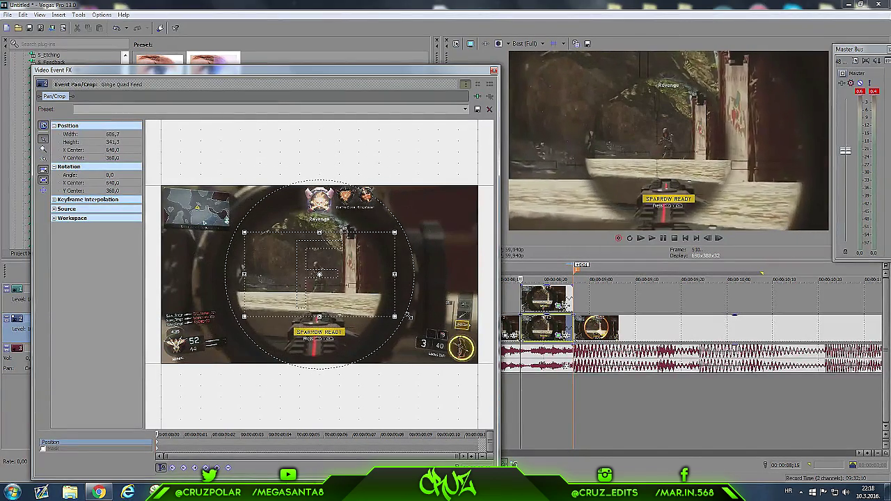
click(494, 72)
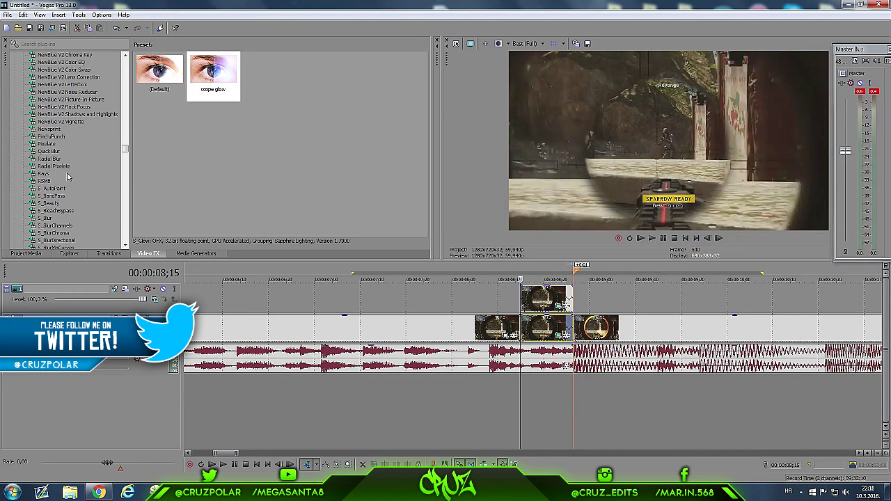
Step: Apply the Gaussian Blur preset "blur 200 ses" to the lower scope piece
scroll(77, 167, up, 3)
scroll(97, 163, up, 12)
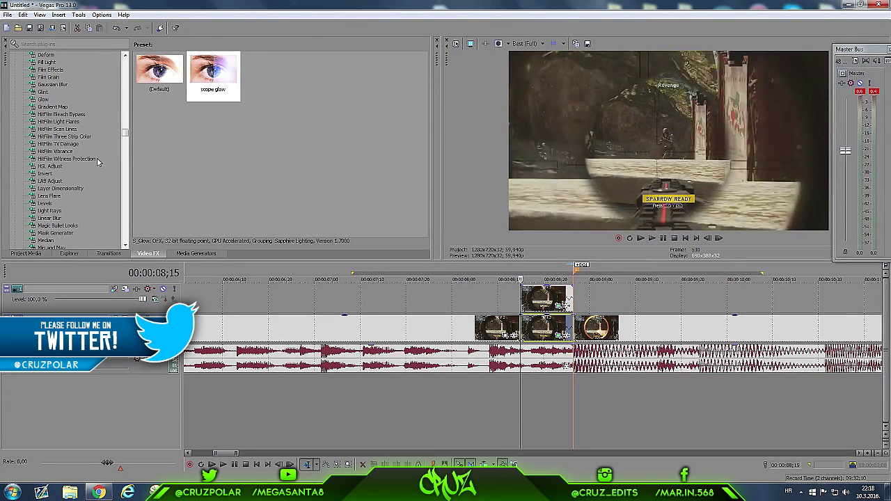
click(55, 86)
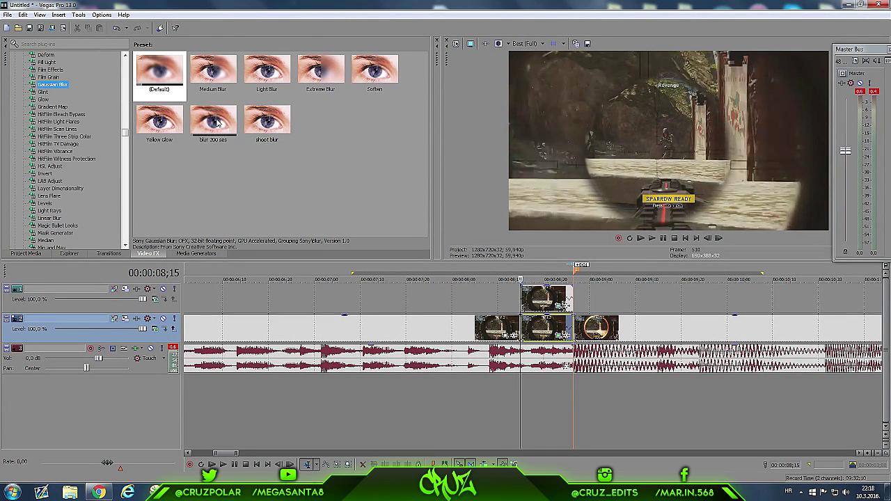
click(207, 118)
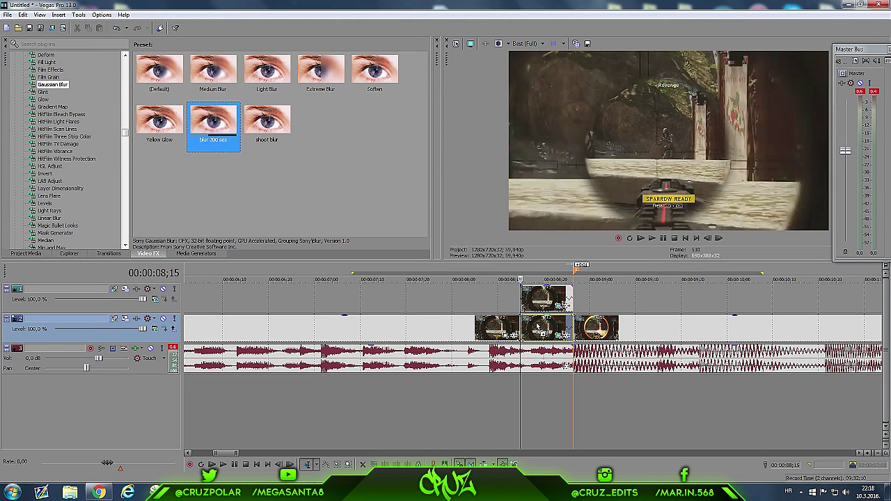
drag(537, 326, 536, 325)
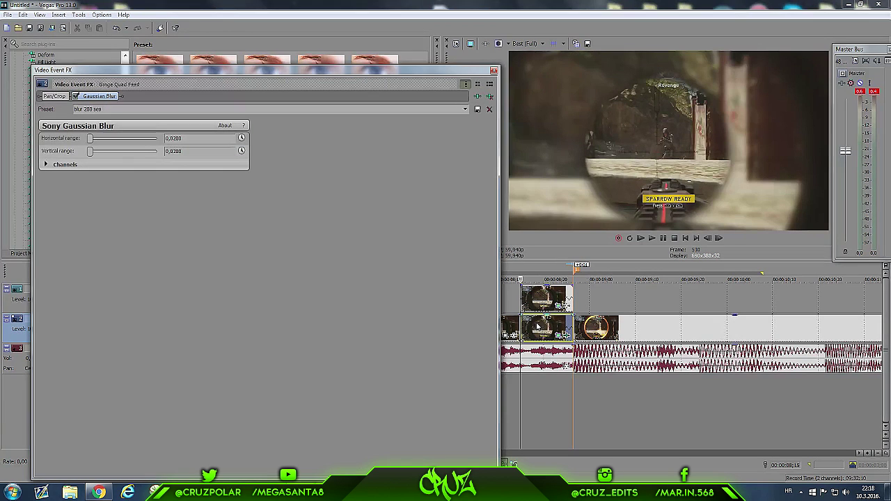
Step: Set the Gaussian Blur's horizontal and vertical ranges to about 0.03, and close the effect window
key(BackSpace)
text(3)
click(177, 152)
key(BackSpace)
text(3)
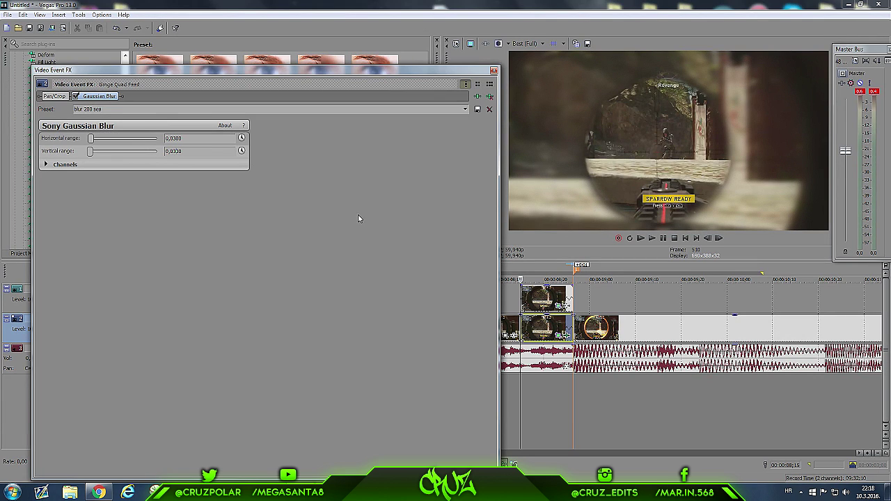
click(493, 70)
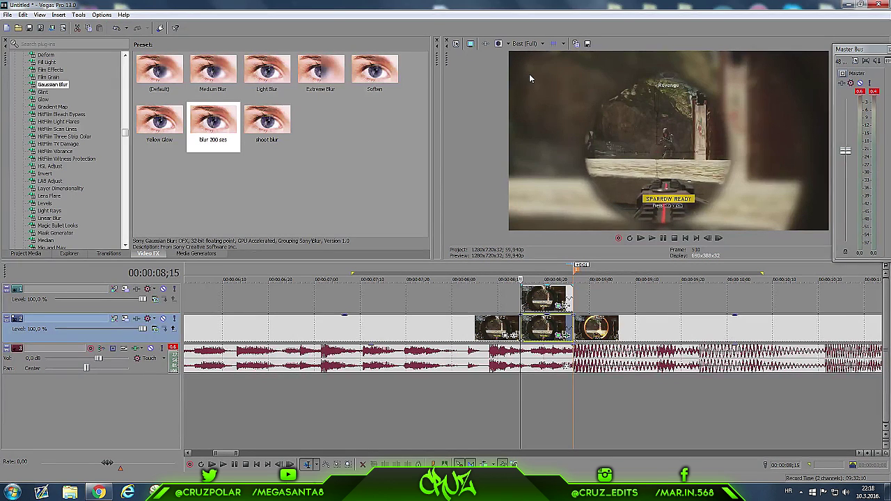
Step: Shift the lower scope piece's crop frame in Event Pan/Crop to an X centre of about 602.5, and close the window
click(557, 335)
drag(343, 290, 334, 291)
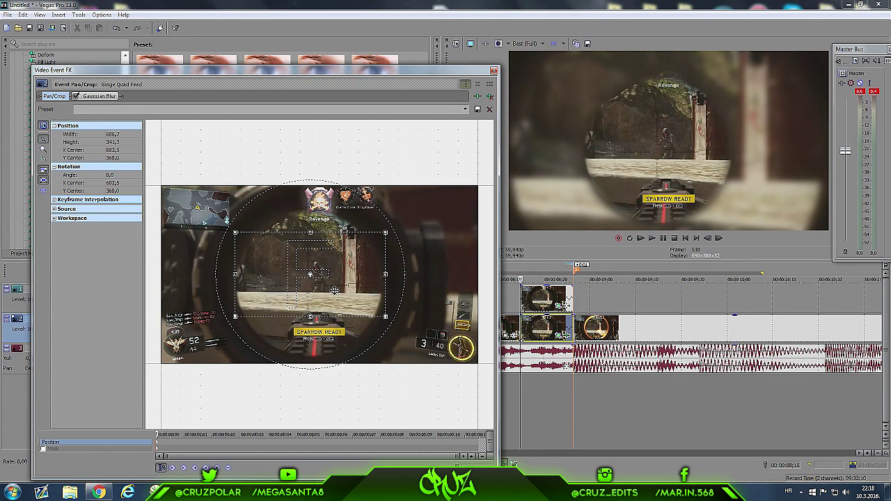
click(493, 70)
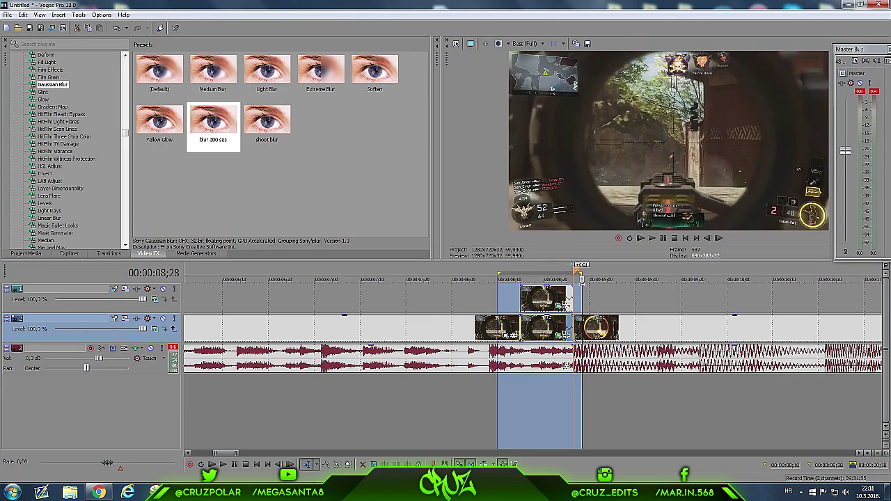
Step: Cut the scoped-in beginning off the next clip at 00:00:09;00 and move the remainder against the stacked scope pieces
click(576, 326)
scroll(581, 325, up, 3)
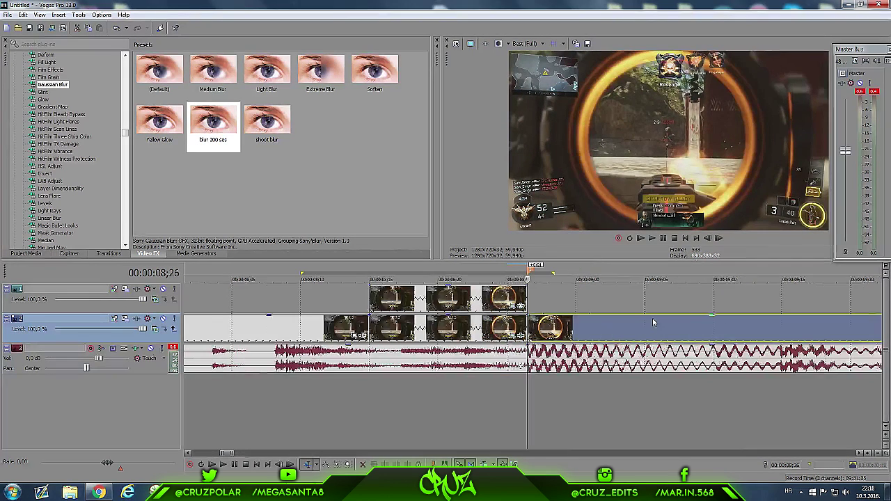
click(716, 238)
click(717, 238)
click(717, 238)
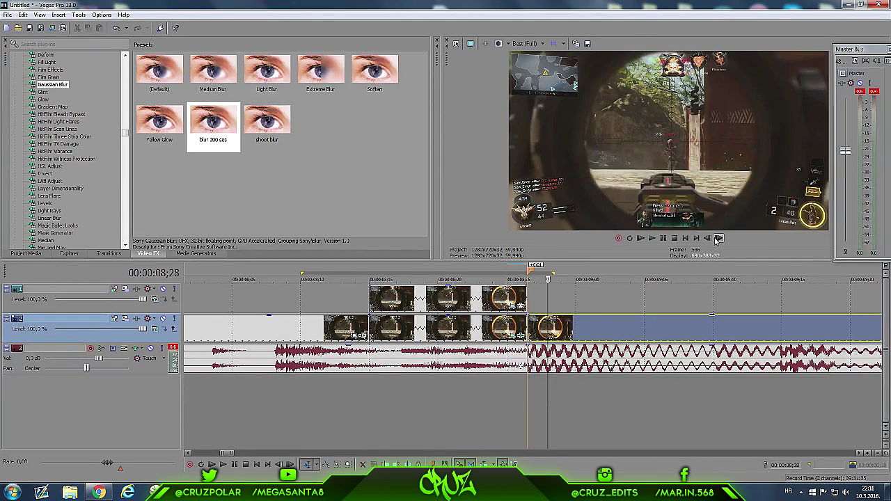
click(716, 238)
click(717, 238)
click(718, 238)
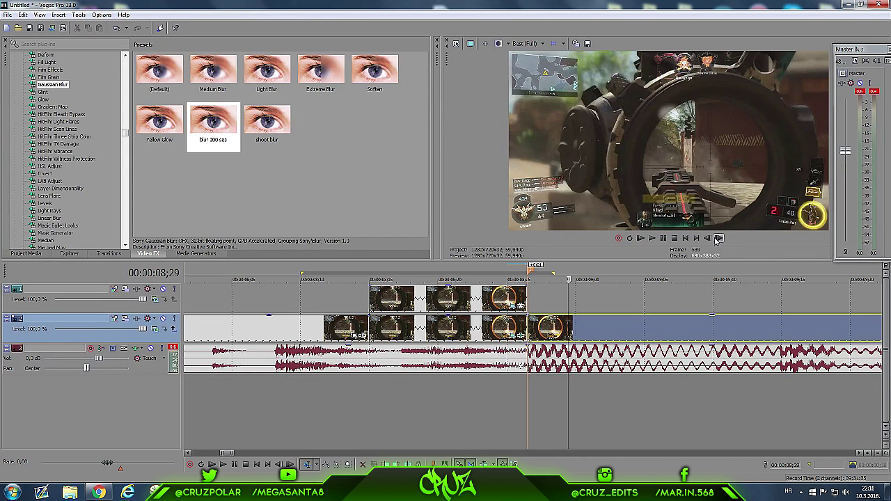
click(719, 238)
click(718, 238)
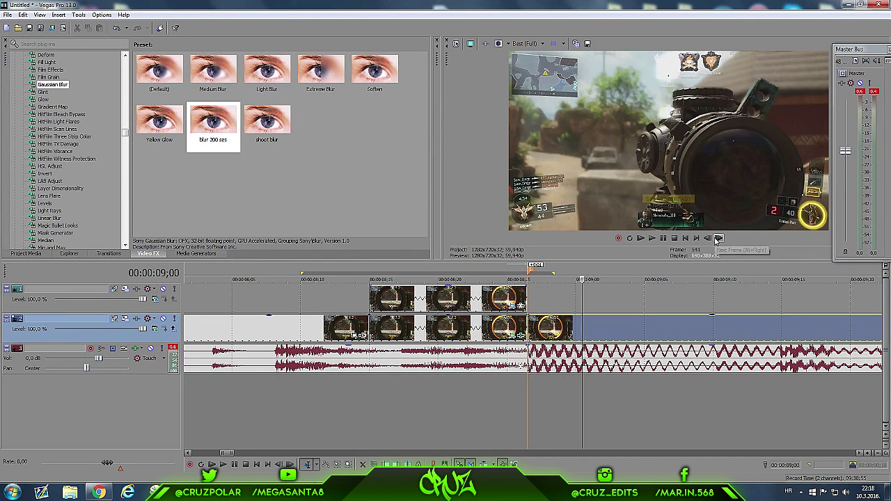
key(ctrl+v)
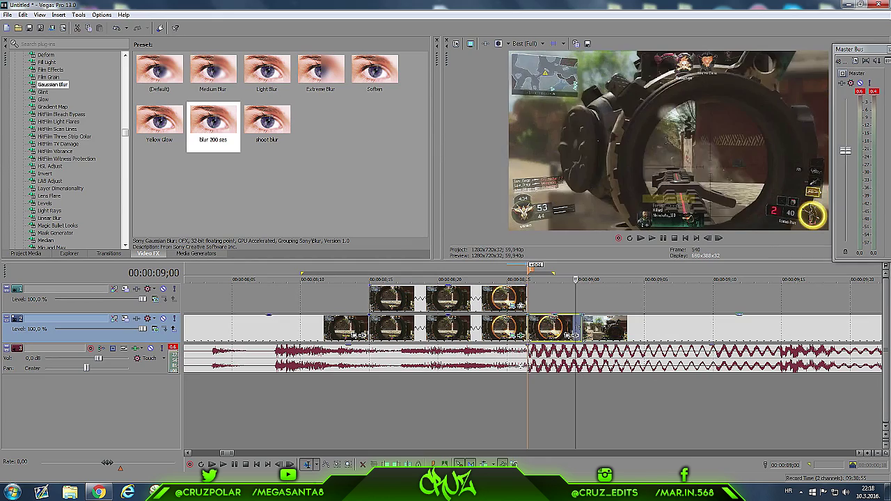
drag(584, 324, 555, 329)
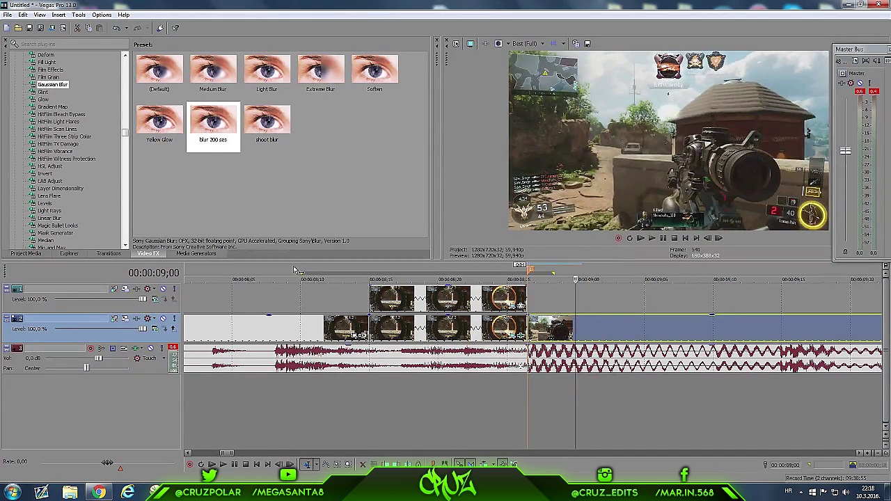
Step: Set a loop region from about 00:00:08;09 to 00:00:09;02 around the scope pieces for previewing the transition
drag(294, 275, 608, 276)
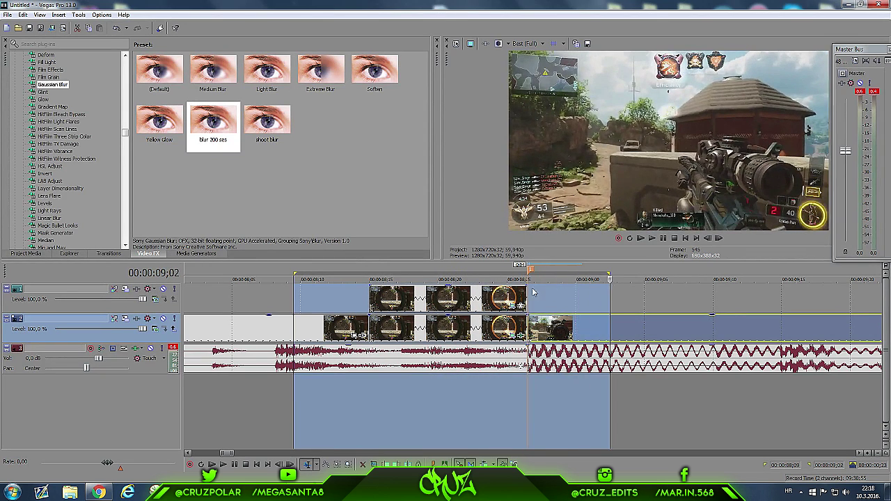
Step: In the upper scope piece's Pan/Crop, move the starting position frame to Y centre 386.2 and add a matching keyframe at the end
click(370, 295)
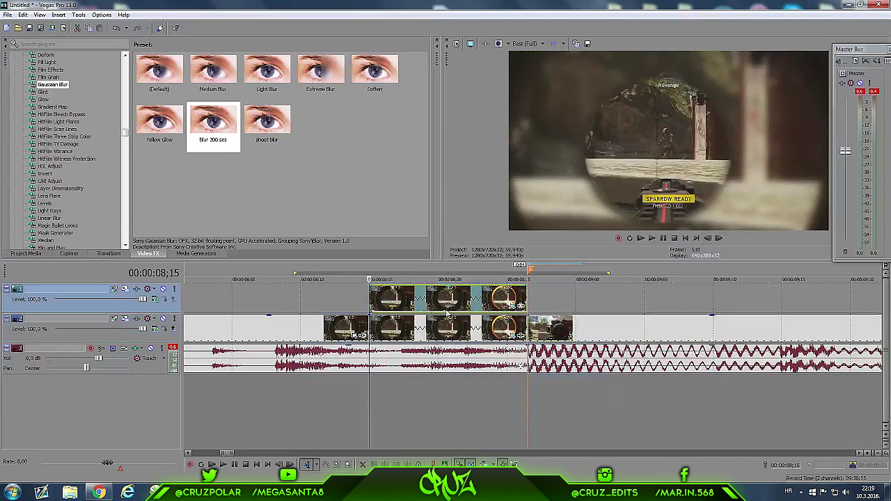
click(513, 307)
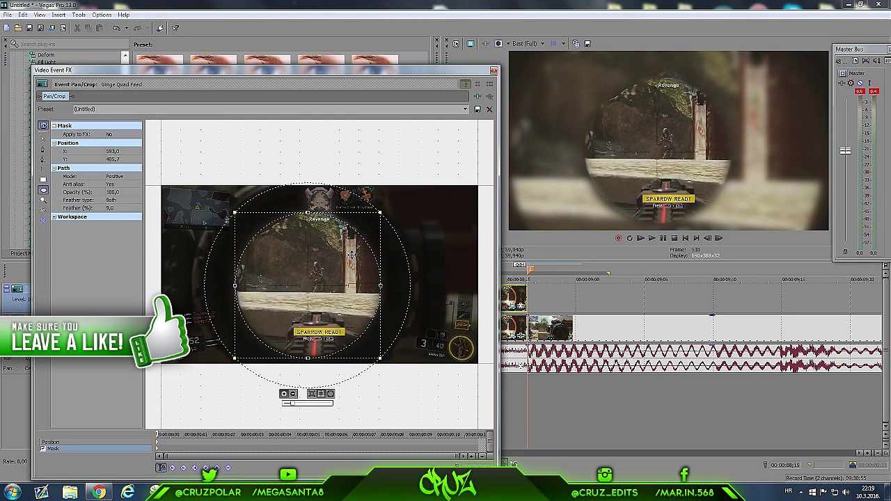
click(507, 295)
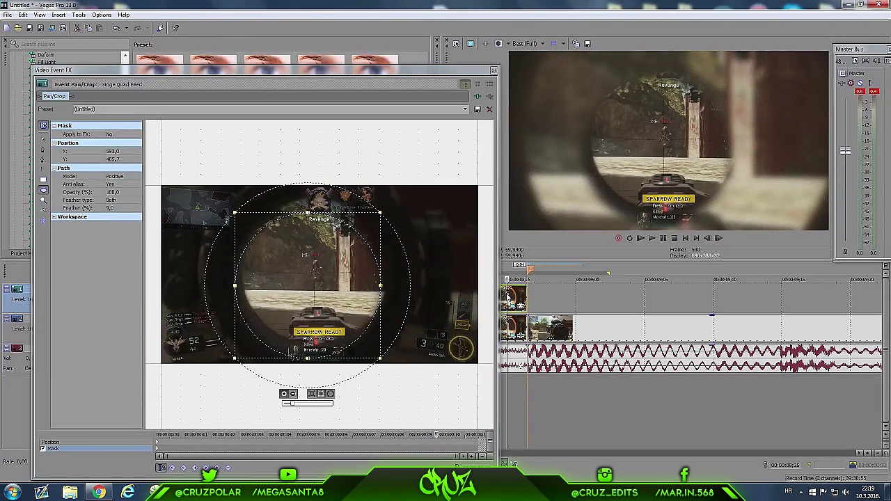
click(157, 444)
click(63, 449)
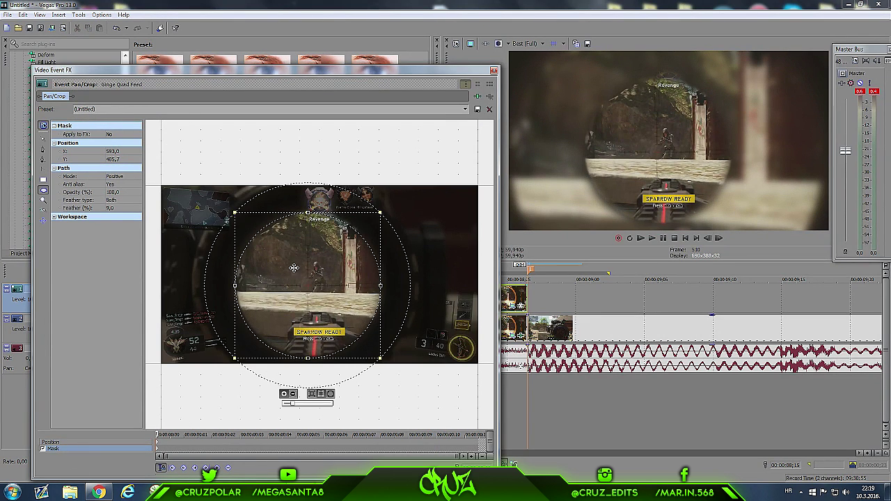
click(66, 442)
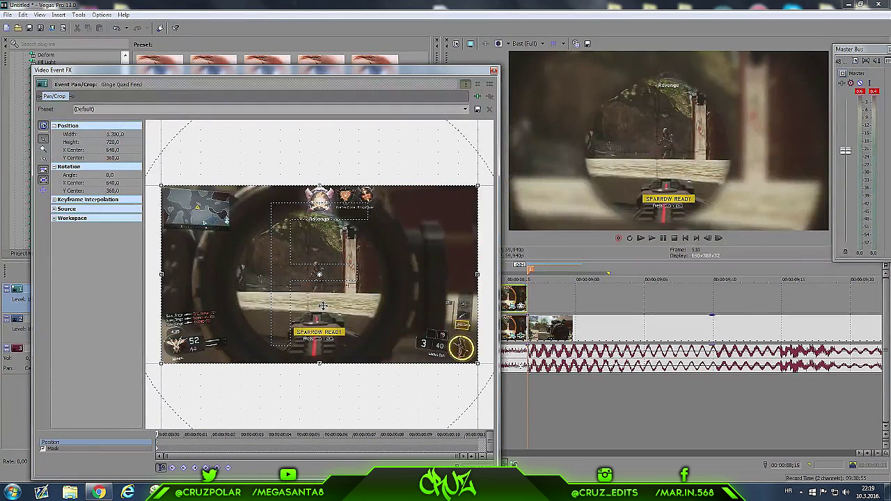
drag(327, 298, 327, 303)
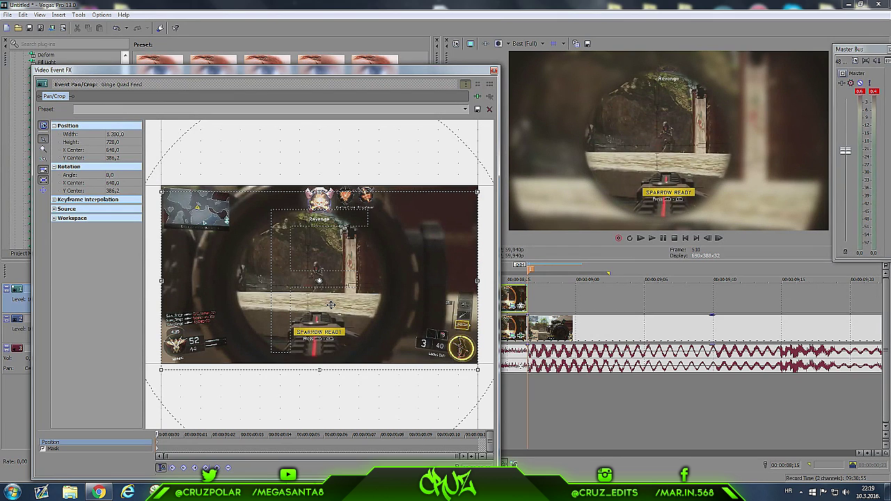
drag(158, 435, 471, 440)
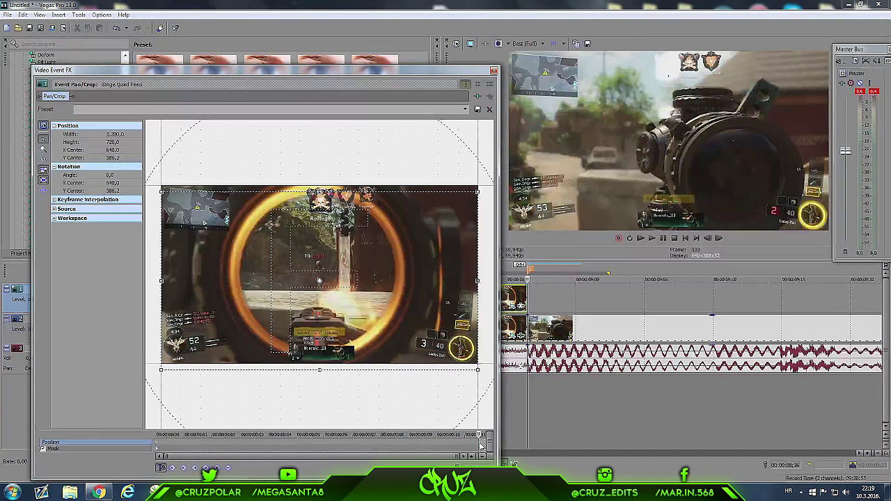
Step: At frame 528, enlarge the upper piece's position frame to about 6547 by 3683 and rotate it about 52.2 degrees
click(707, 238)
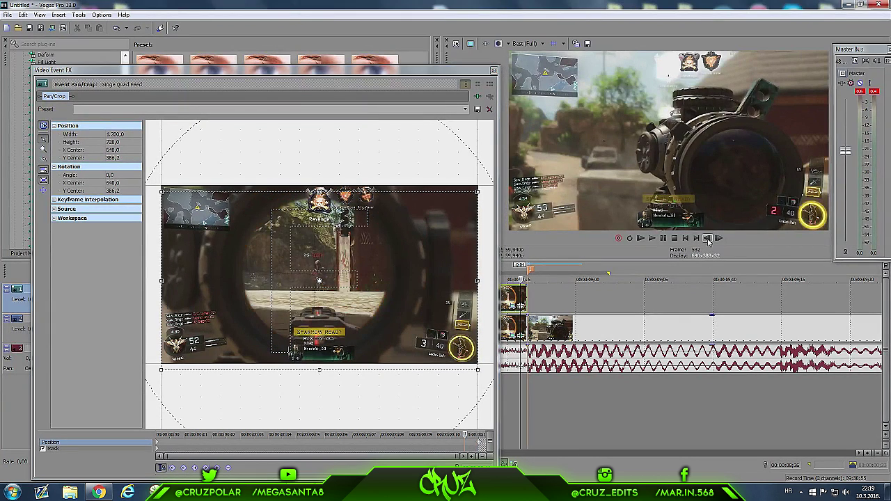
click(707, 238)
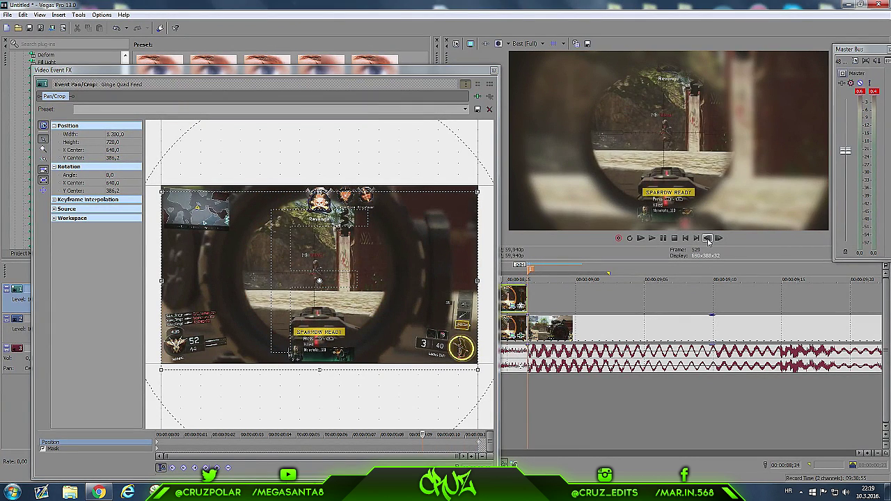
scroll(414, 374, down, 2)
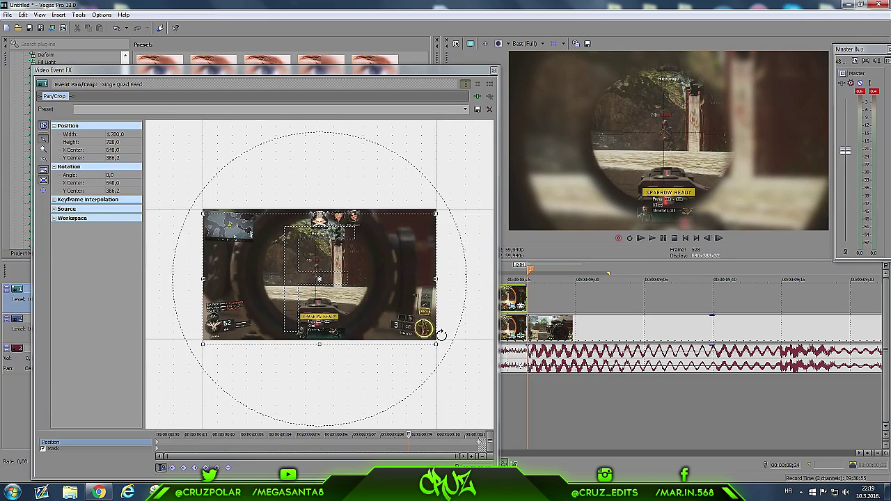
scroll(437, 345, down, 2)
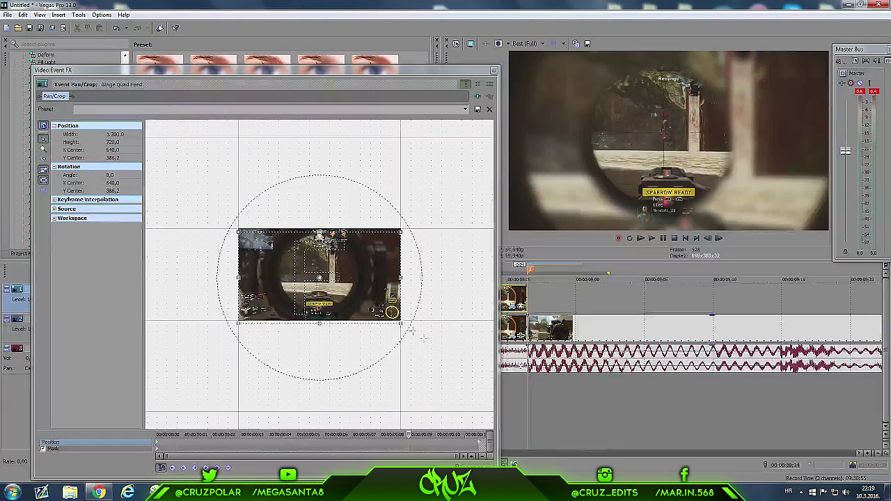
drag(400, 324, 655, 466)
scroll(388, 364, down, 3)
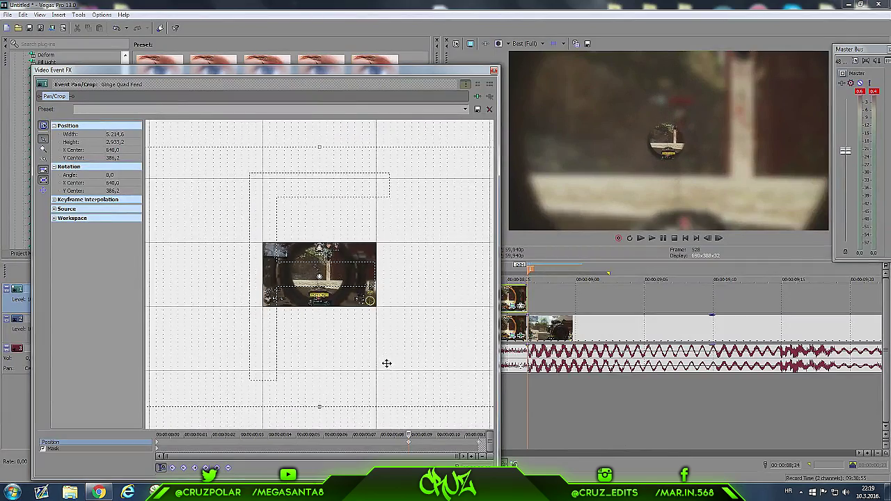
drag(425, 336, 453, 358)
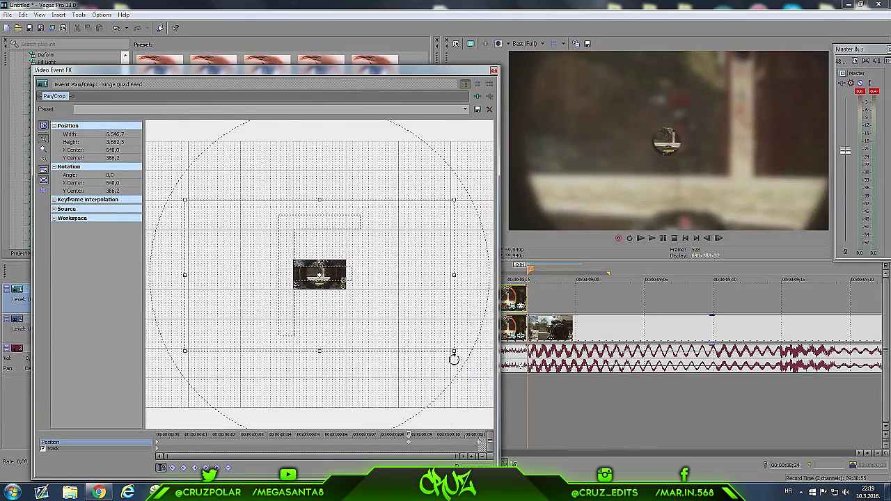
drag(346, 178, 411, 236)
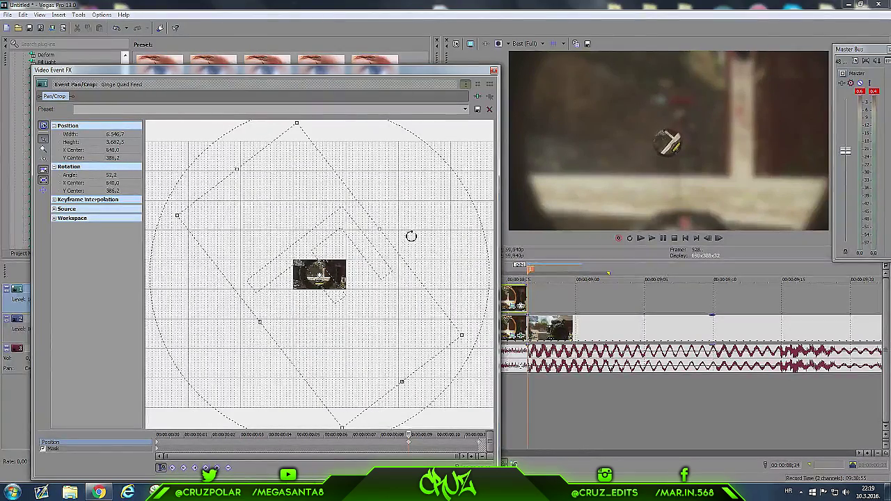
Step: Set the upper piece's first position keyframe to Smooth interpolation and its middle and end keyframes to Fast, then close Pan/Crop
right_click(158, 445)
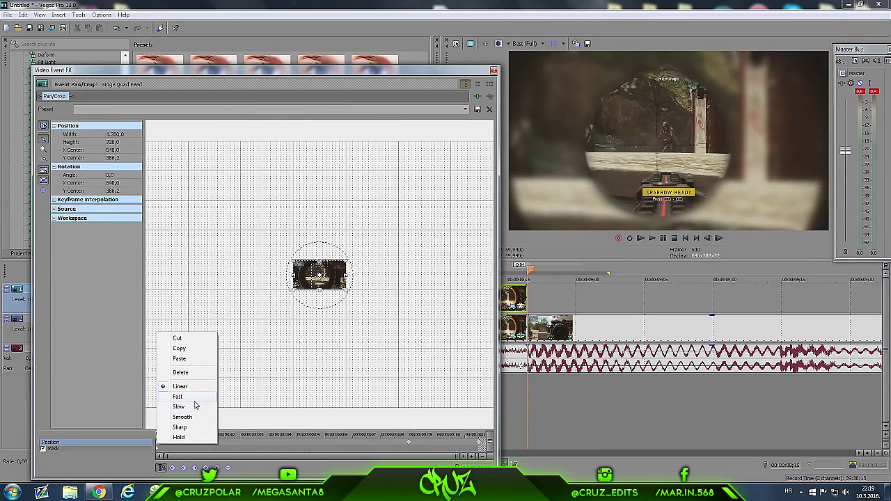
click(183, 417)
click(412, 443)
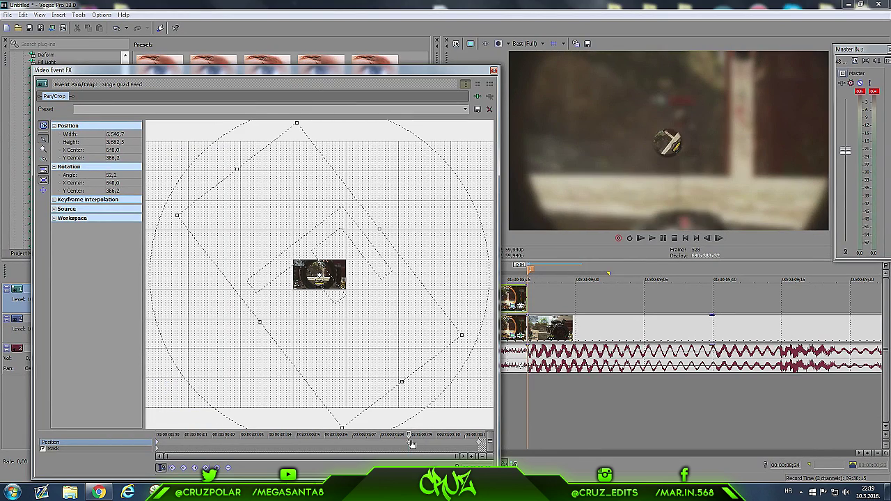
right_click(412, 440)
click(433, 398)
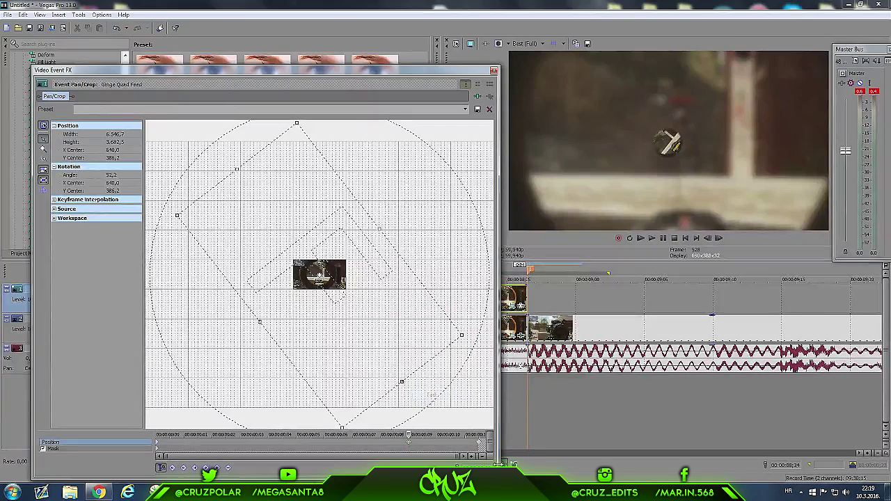
right_click(481, 444)
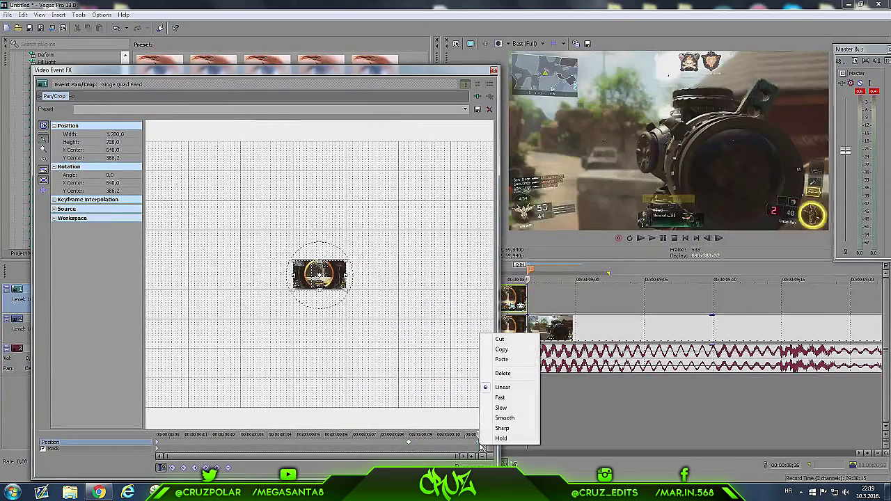
click(508, 399)
click(494, 71)
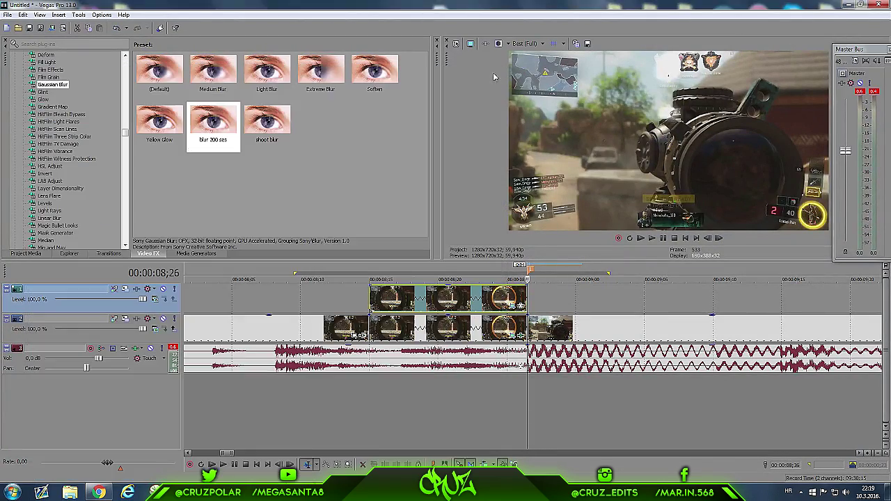
Step: Loop the start of the upper scope piece from 00:00:08;13 to 00:00:08;19 for previewing and open its mask in Pan/Crop
click(376, 300)
drag(344, 270, 423, 277)
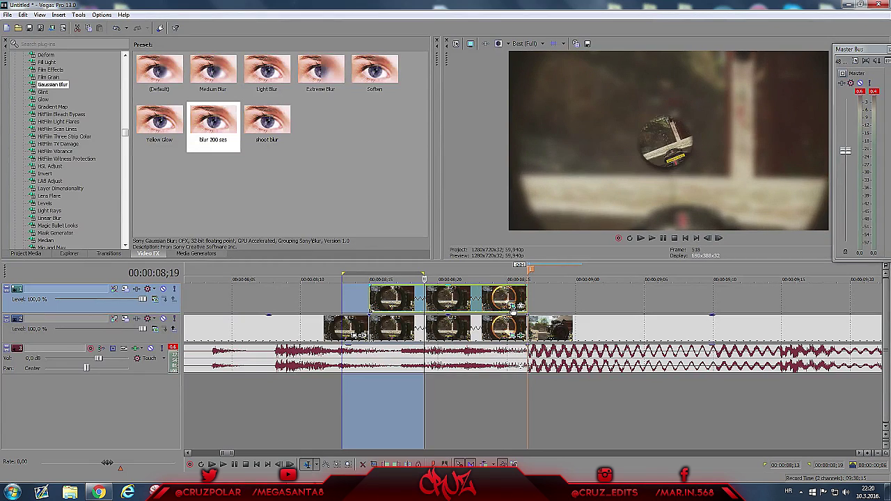
click(513, 307)
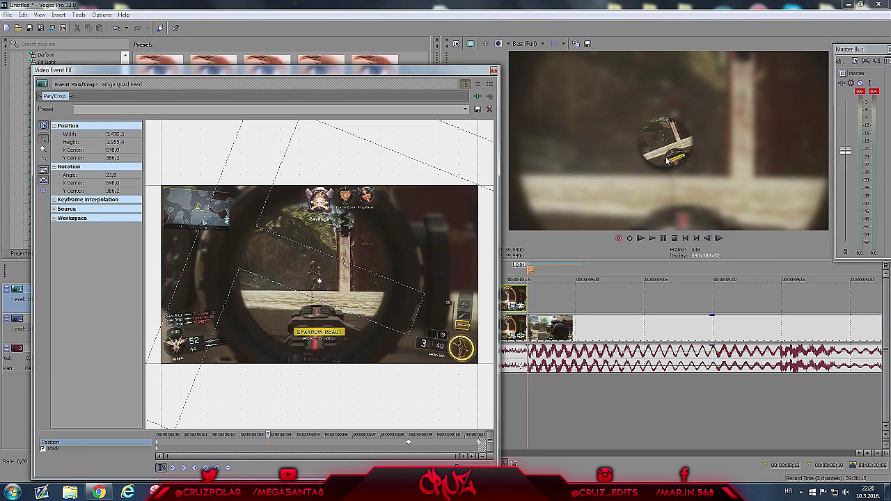
click(79, 451)
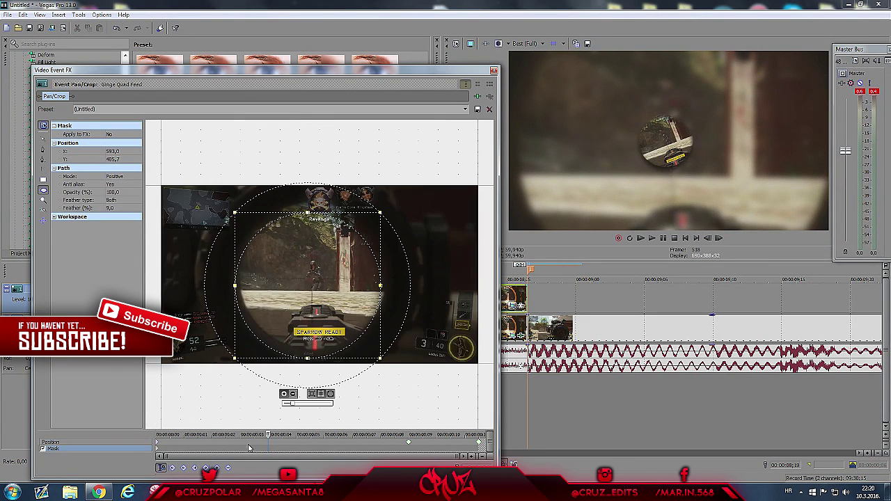
Step: At the start keyframe, move the upper piece's lens mask to about X 596.8, Y 371.9, change its feather percentage and close Pan/Crop
click(157, 443)
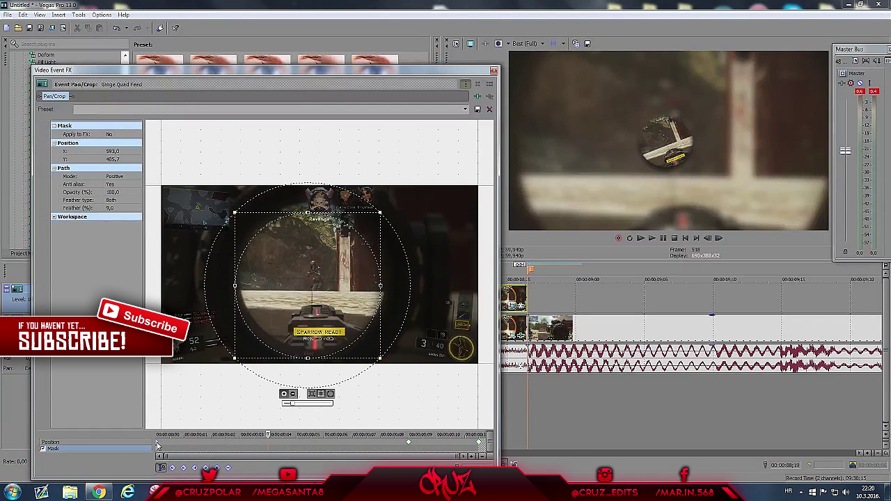
click(270, 441)
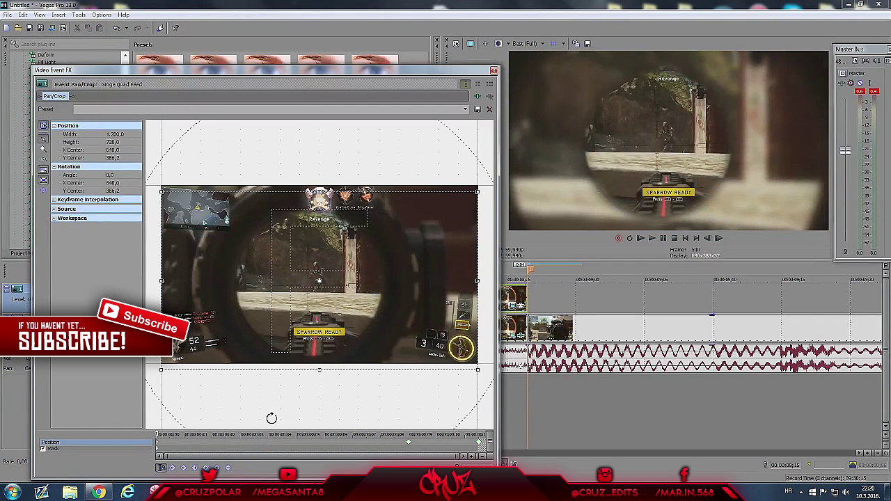
click(95, 449)
drag(296, 295, 297, 287)
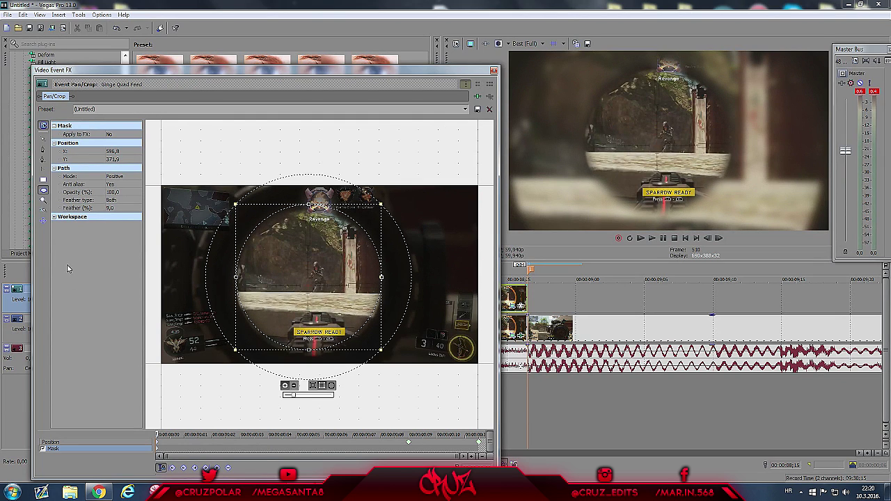
click(111, 208)
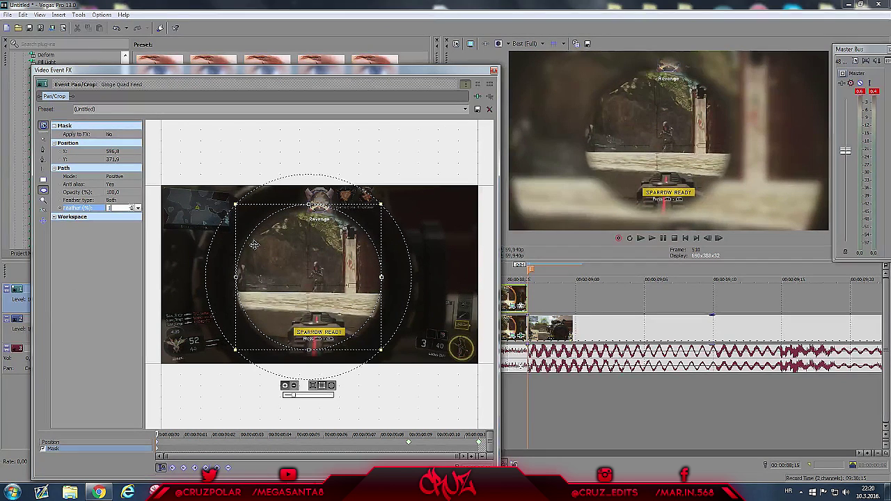
key(Return)
click(494, 70)
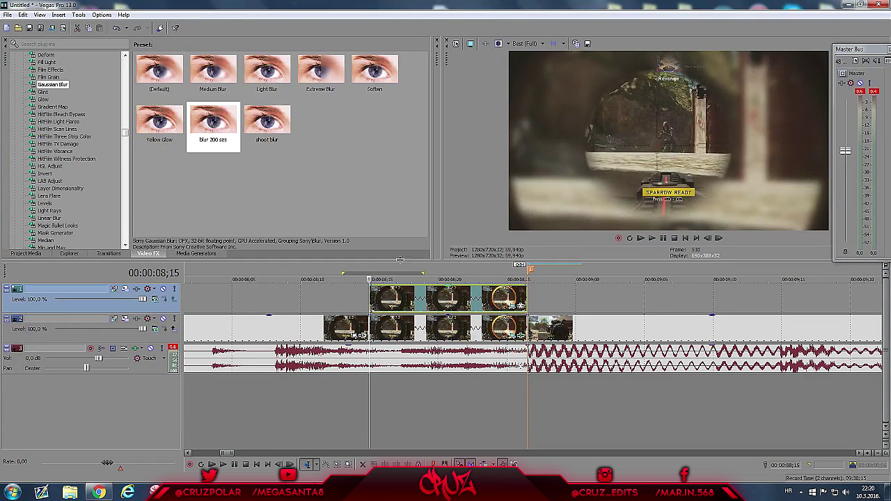
Step: Set a loop region from 00:00:08;12 to 00:00:08;19 and check the lower scope piece's Pan/Crop framing across its length
drag(334, 274, 423, 279)
click(514, 337)
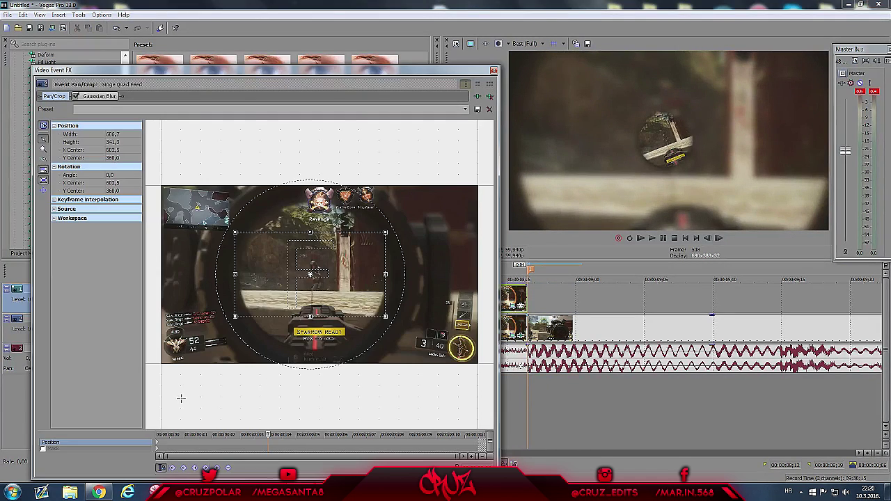
click(158, 444)
drag(158, 436, 464, 436)
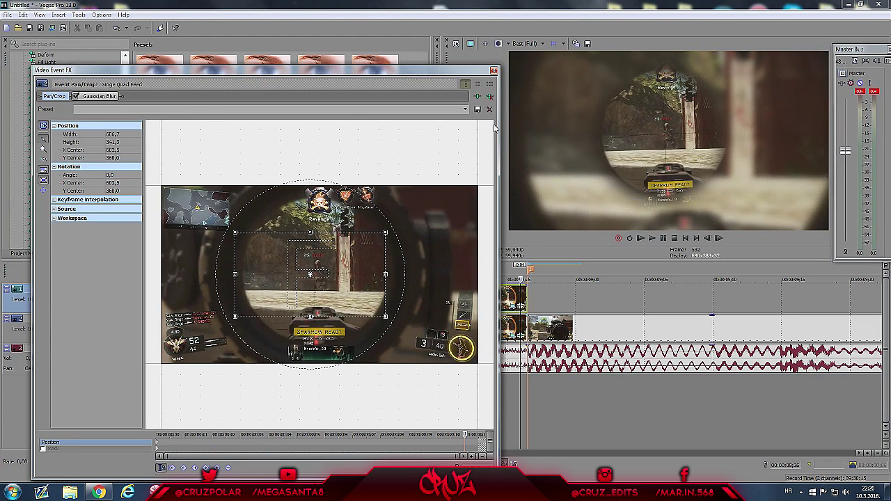
click(494, 70)
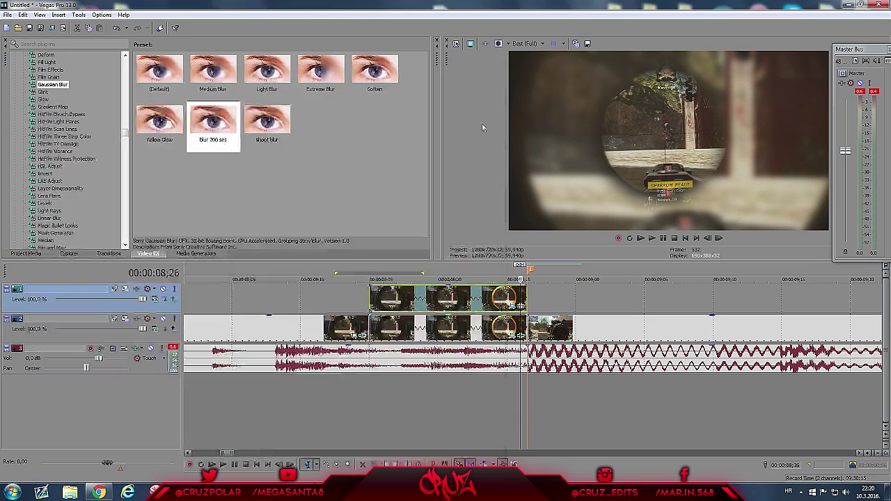
Step: Apply the S_Glow effect with the scope glow preset to the lower scope piece and close its effect settings
scroll(75, 183, down, 5)
scroll(70, 187, down, 10)
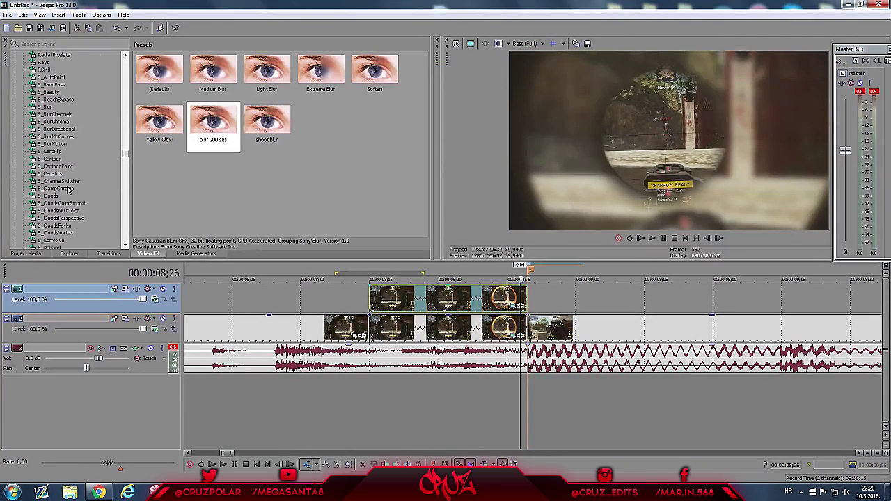
scroll(63, 193, down, 10)
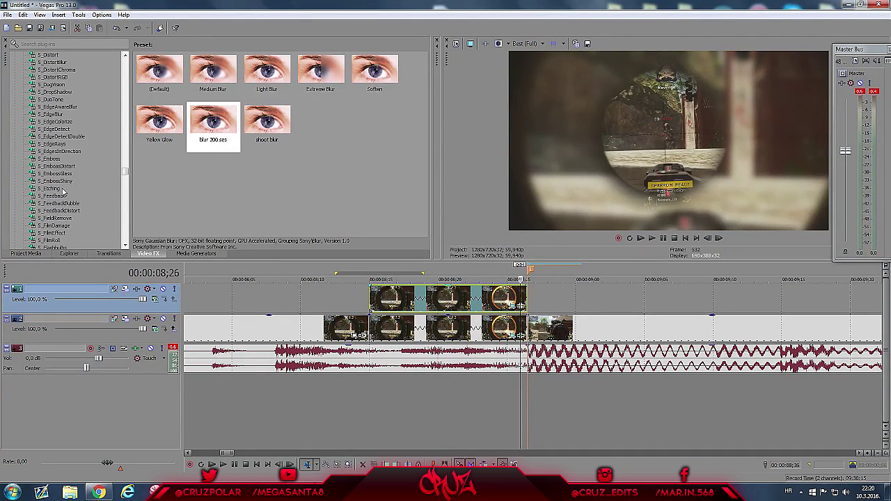
click(48, 158)
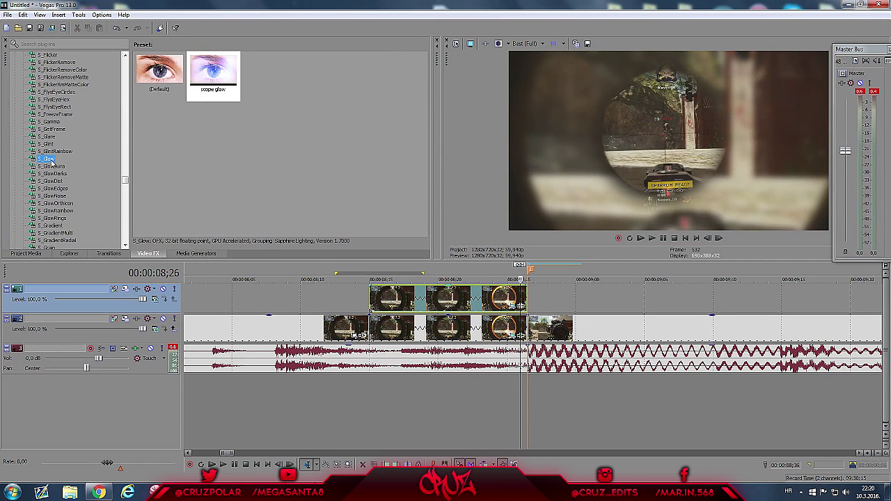
click(417, 334)
drag(213, 73, 257, 98)
drag(422, 324, 386, 332)
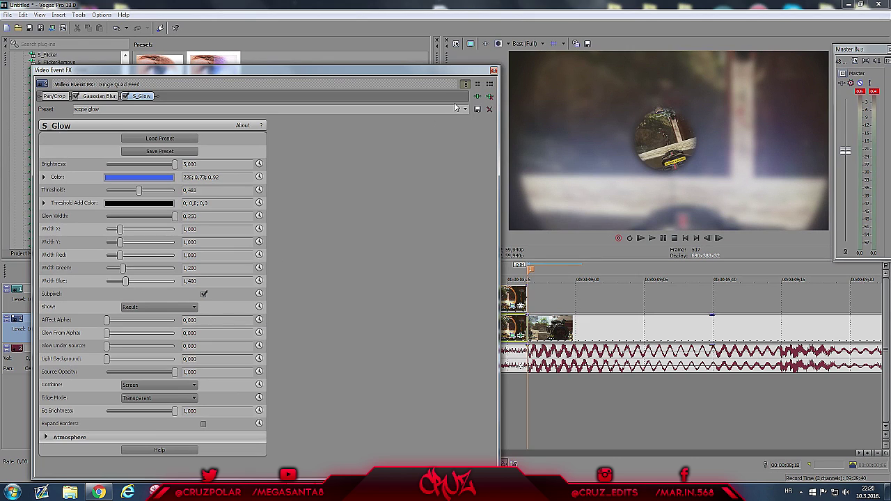
click(494, 71)
Step: Apply the S_Glow scope glow preset to the upper scope piece too and shorten the loop region around its start for previewing
click(402, 300)
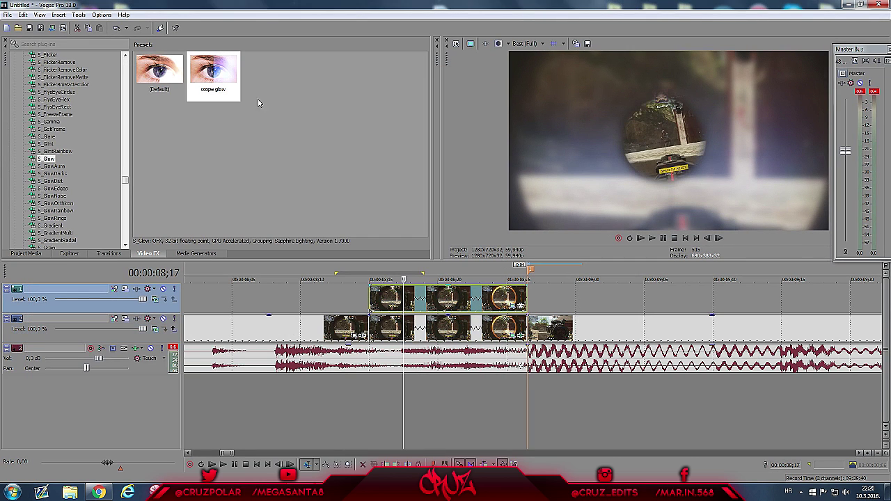
drag(217, 72, 273, 104)
drag(427, 298, 424, 298)
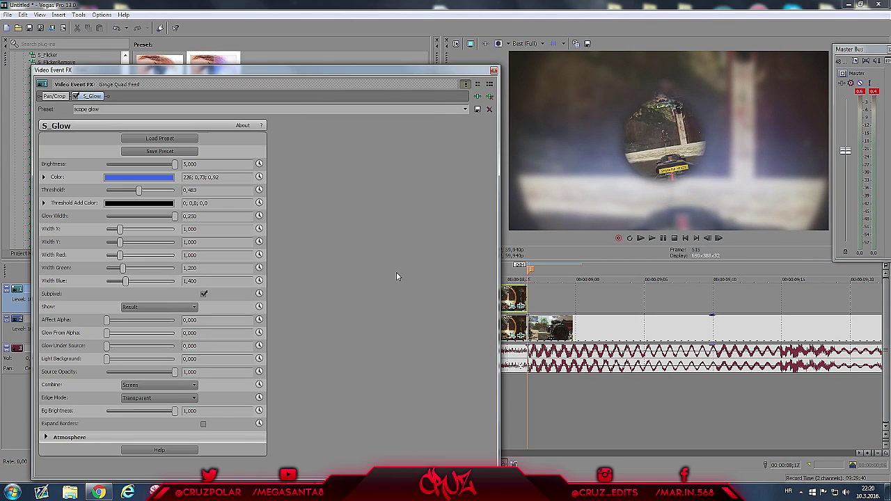
click(493, 71)
drag(341, 275, 409, 274)
click(404, 298)
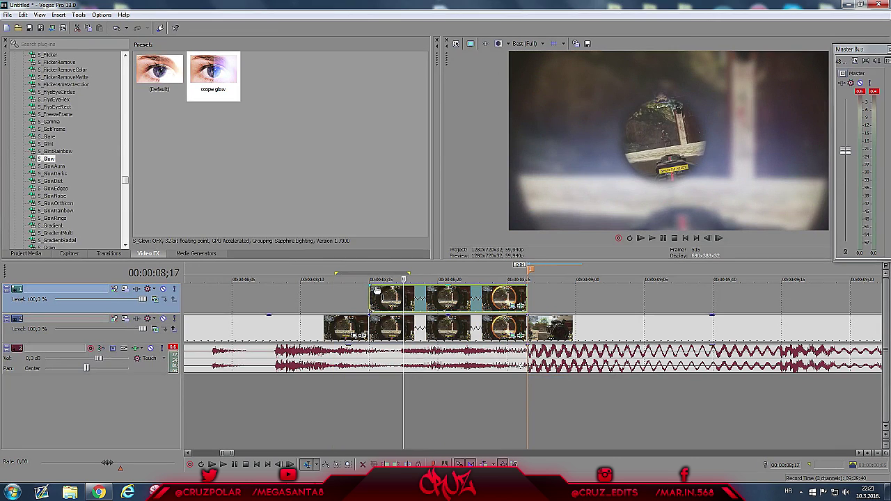
Step: Find the Pinch/Punch effect and apply its Medium Punch preset to the upper scope piece
scroll(69, 178, down, 20)
scroll(69, 178, down, 15)
scroll(70, 181, up, 20)
scroll(62, 182, up, 20)
scroll(62, 182, up, 20)
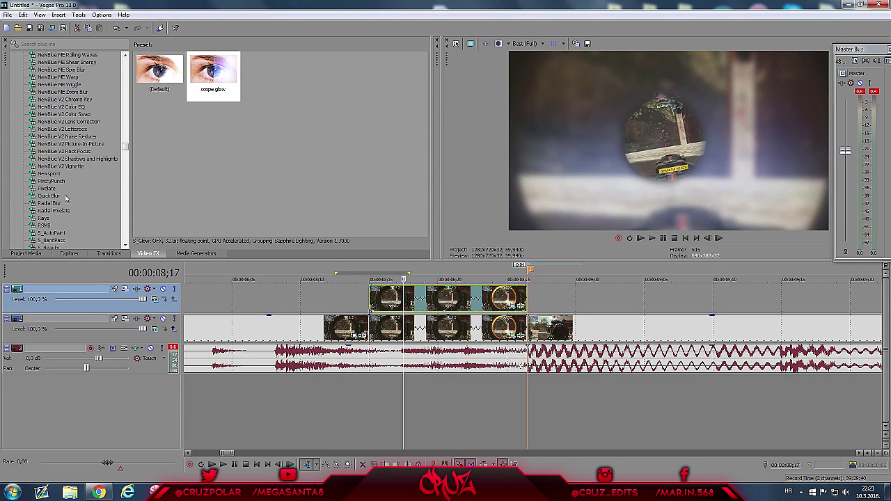
click(59, 181)
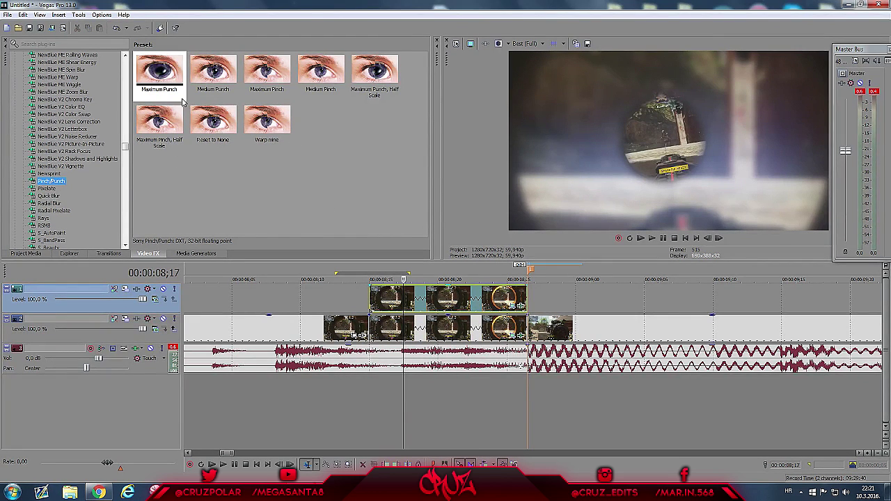
click(218, 74)
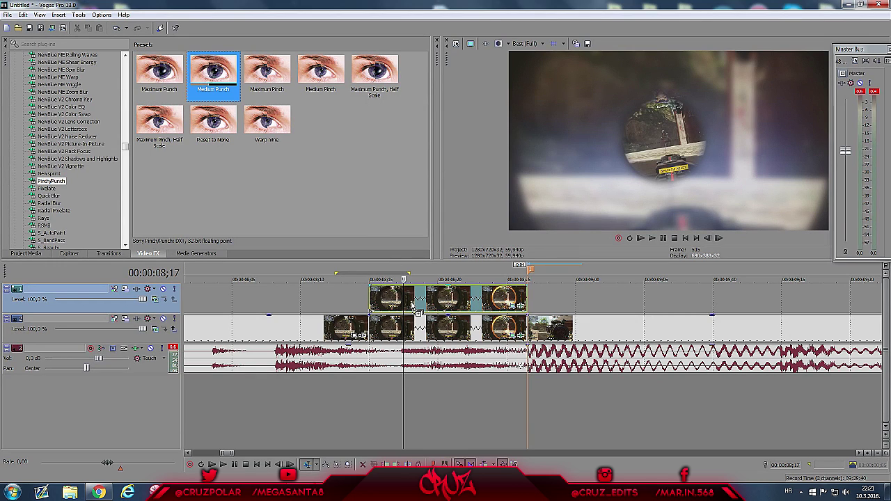
drag(411, 306, 411, 306)
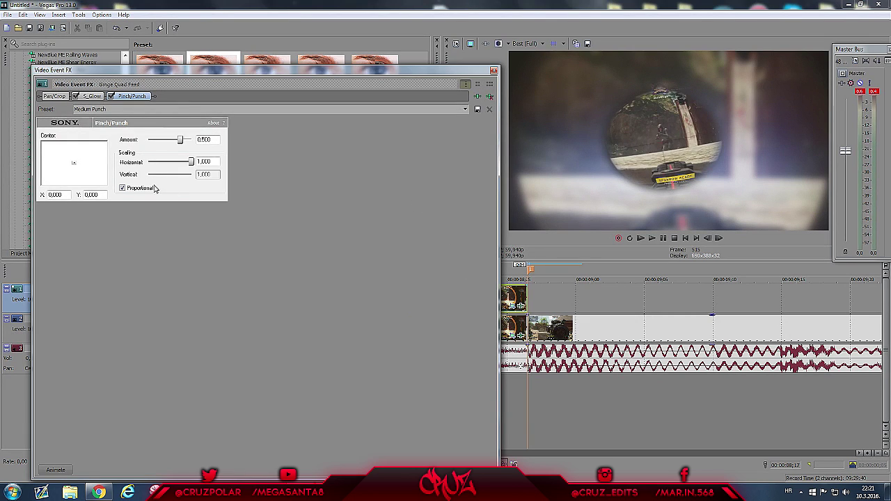
Step: Turn on keyframe animation for Pinch/Punch and set its amount to -1.000 at frame 528
click(66, 472)
click(134, 407)
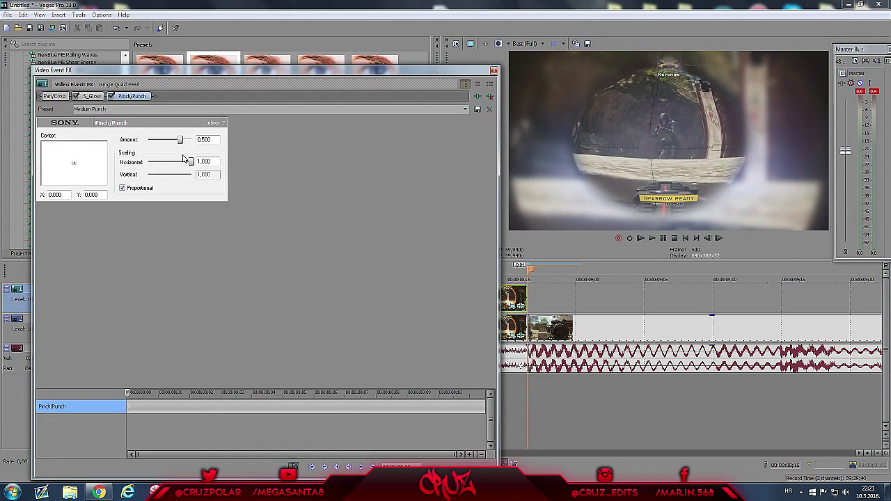
drag(128, 395, 484, 414)
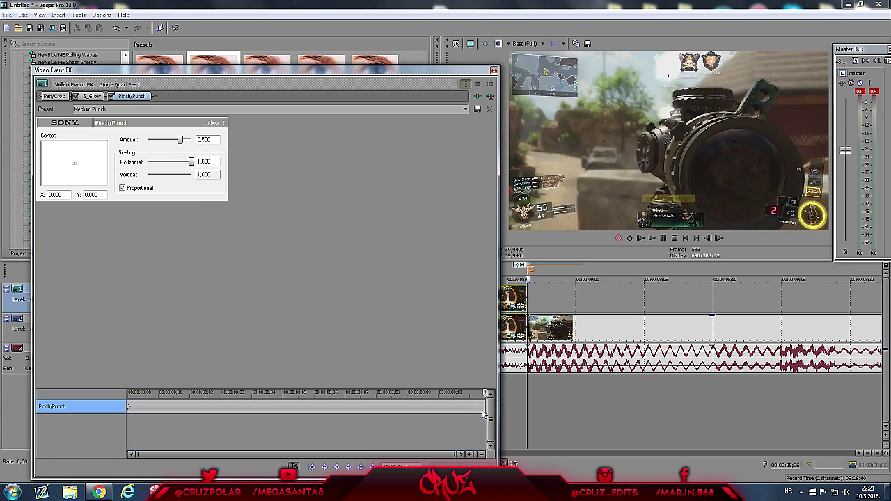
click(708, 240)
click(708, 240)
click(708, 240)
click(708, 240)
click(707, 240)
drag(180, 140, 145, 141)
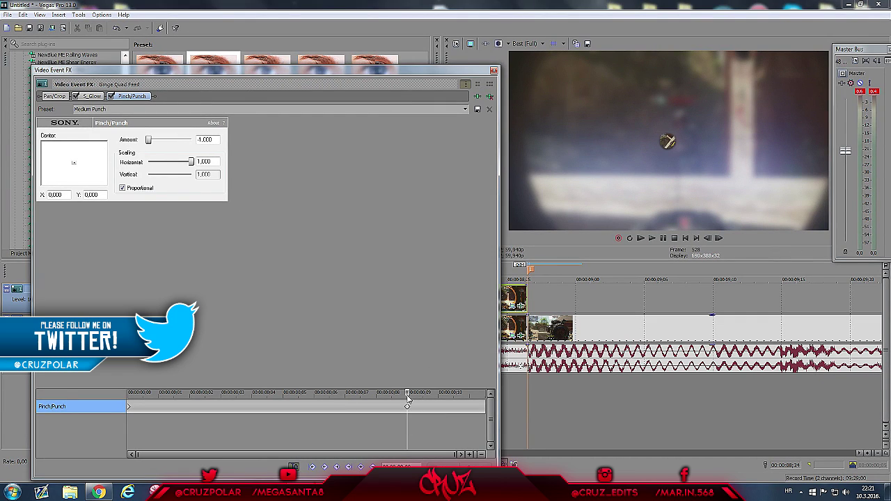
Step: Add a Pinch/Punch keyframe at the end of the upper piece with amount 1.000 and close the effect settings
drag(412, 394, 486, 394)
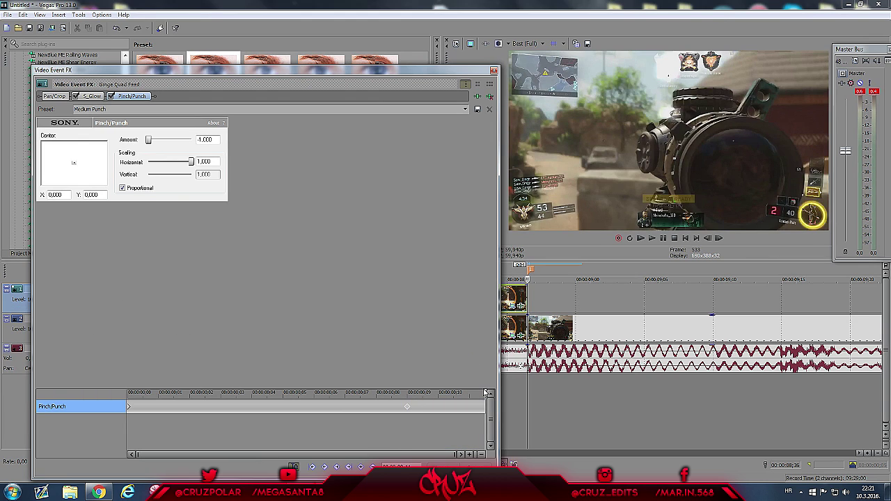
drag(161, 142, 192, 140)
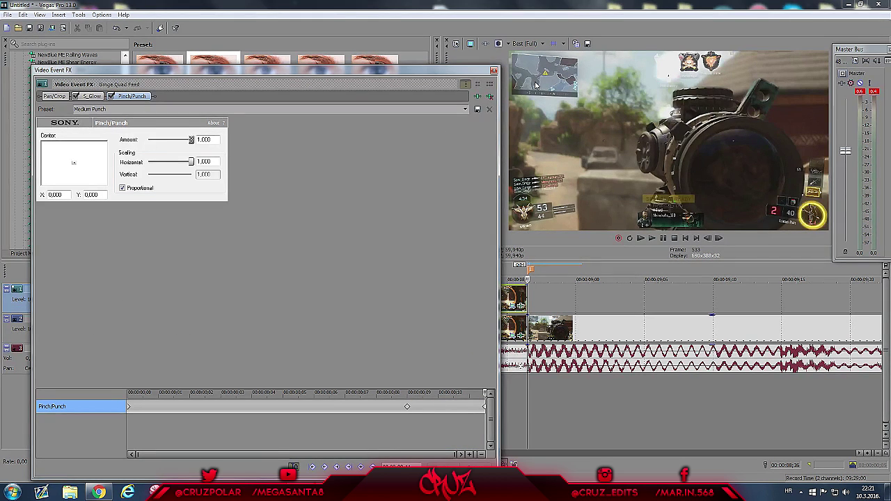
click(493, 70)
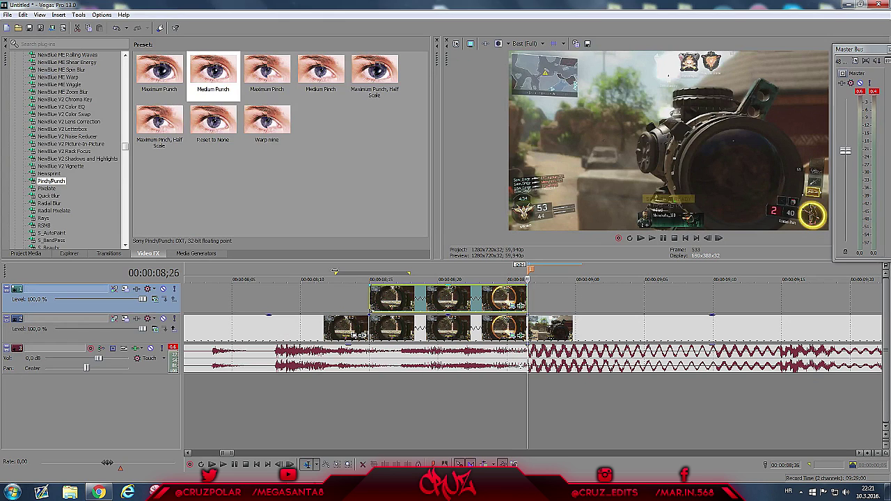
Step: Set a loop region from 00:00:08;10 to 00:00:09;04 and play the finished scope transition
drag(304, 266, 637, 298)
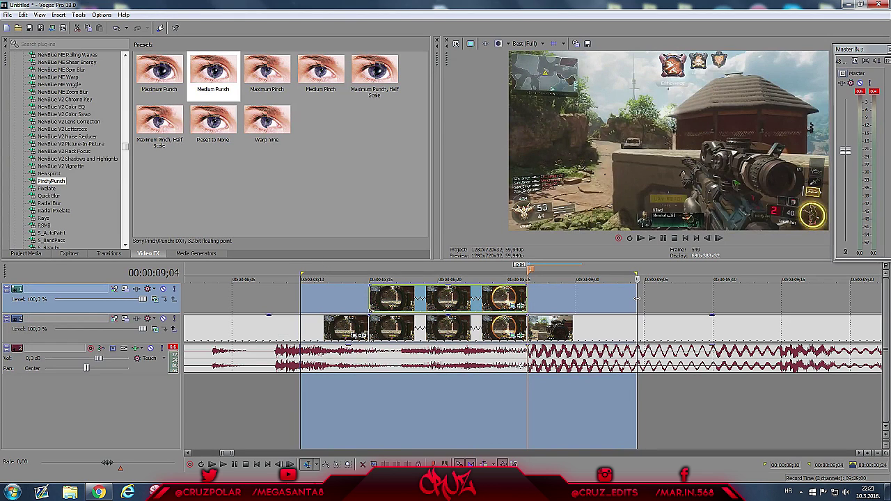
key(space)
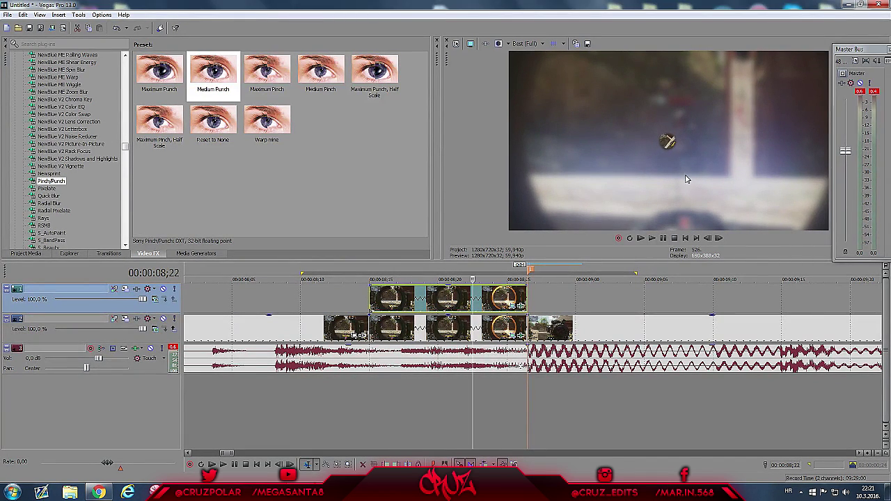
Step: Replay the looped scope transition several times and stop playback
click(674, 238)
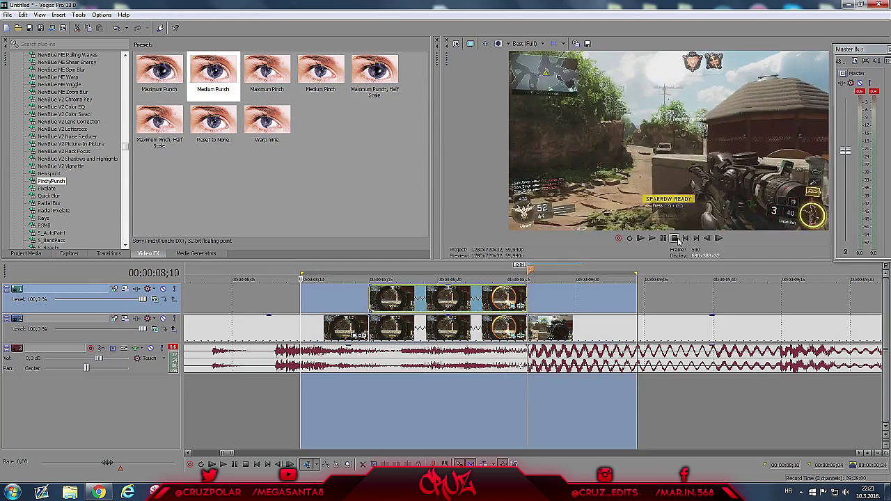
click(664, 238)
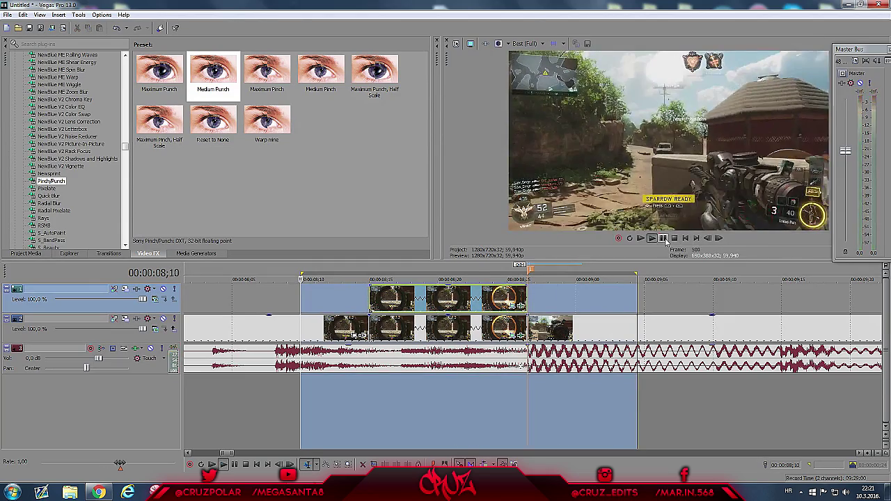
key(space)
key(space)
key(space)
key(space)
key(space)
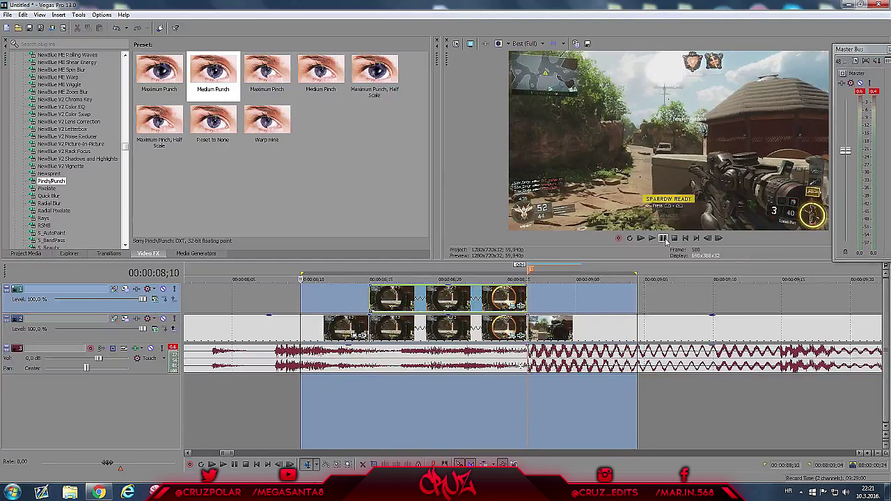
key(space)
click(664, 238)
Step: Animate the lower scope piece's Pan/Crop from a frame 993.4 wide at its start to 340.1 wide at its end
click(370, 330)
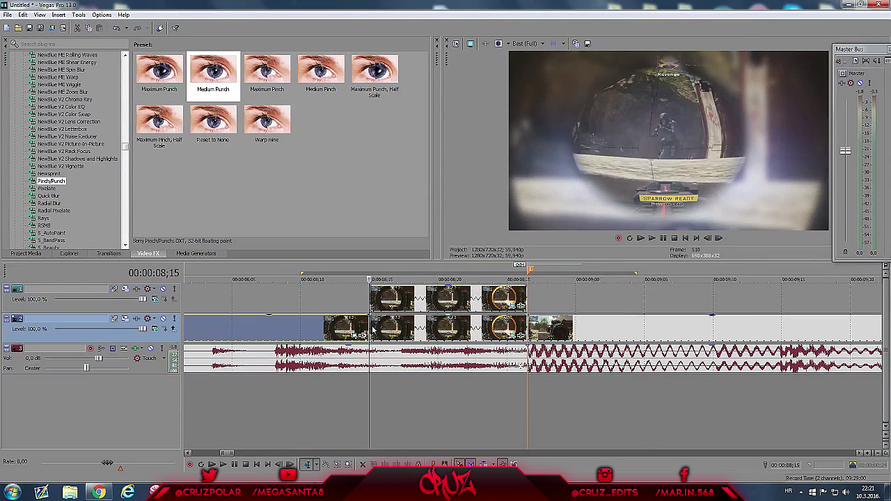
click(515, 336)
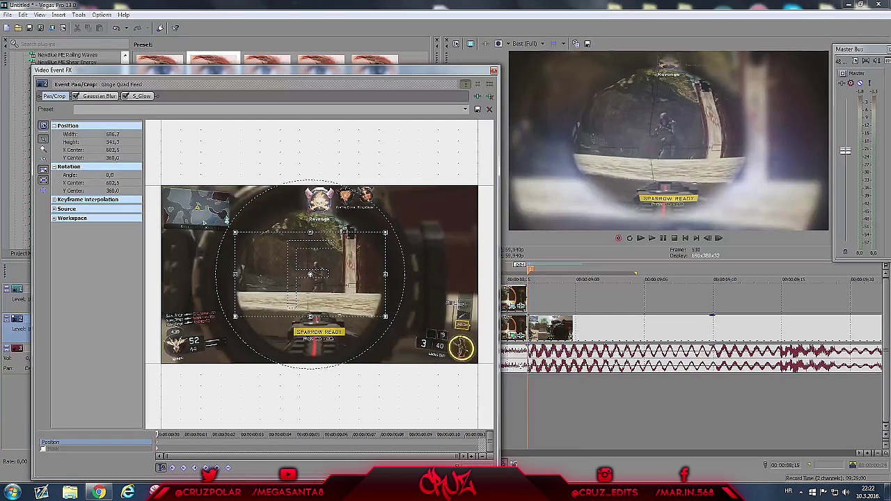
drag(387, 318, 434, 344)
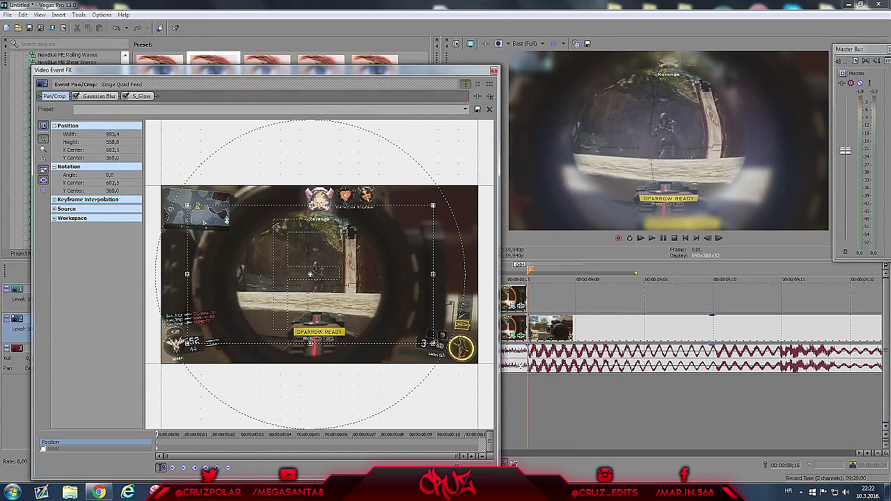
drag(160, 434, 481, 433)
drag(433, 341, 354, 298)
click(494, 72)
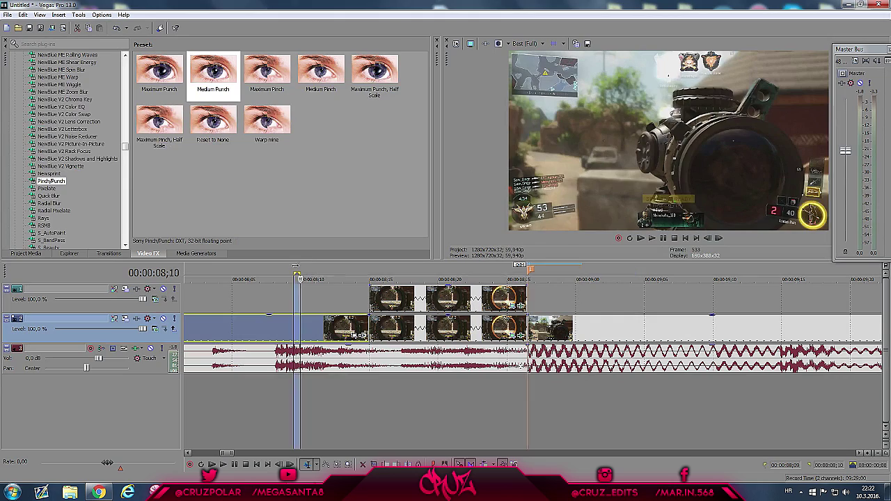
Step: Set a loop region from 00:00:08;09 to 00:00:09;02 and play the zoom of the lower piece
drag(295, 270, 610, 275)
key(space)
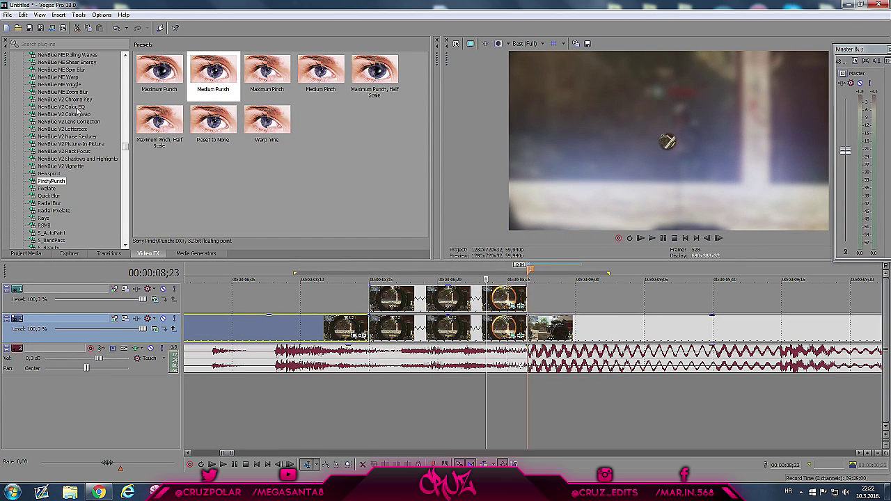
click(665, 238)
click(665, 238)
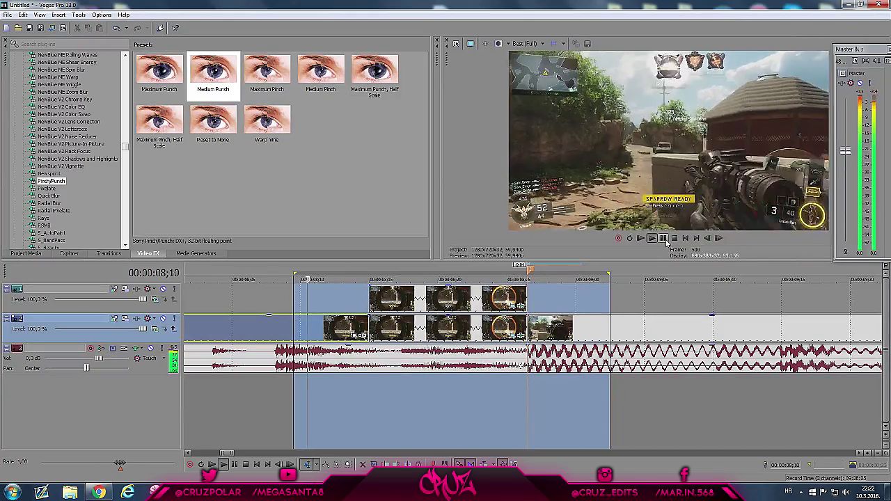
click(664, 238)
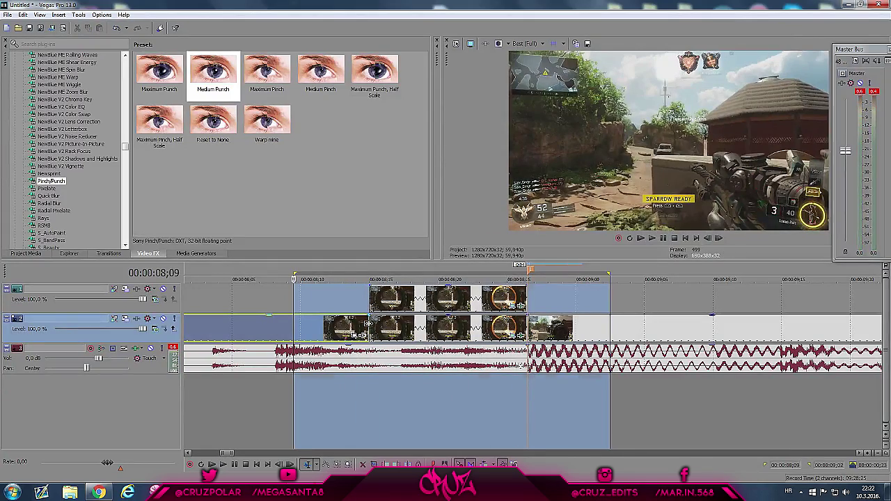
Step: Change the interpolation type of the lower piece's first and last Pan/Crop position keyframes and close the settings
click(367, 324)
click(511, 337)
right_click(160, 444)
click(196, 416)
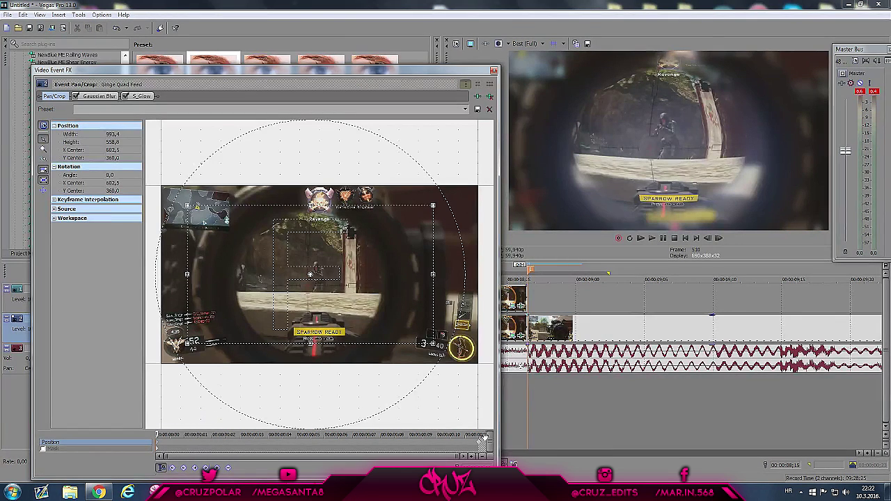
right_click(480, 444)
click(504, 395)
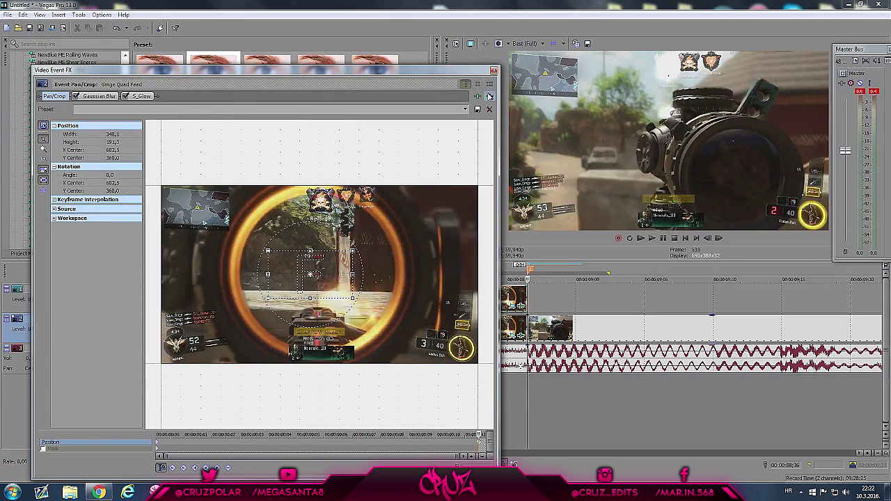
click(494, 70)
Step: Set a loop region from 00:00:08;12 to 00:00:09;00 and play the transition
drag(335, 300, 581, 295)
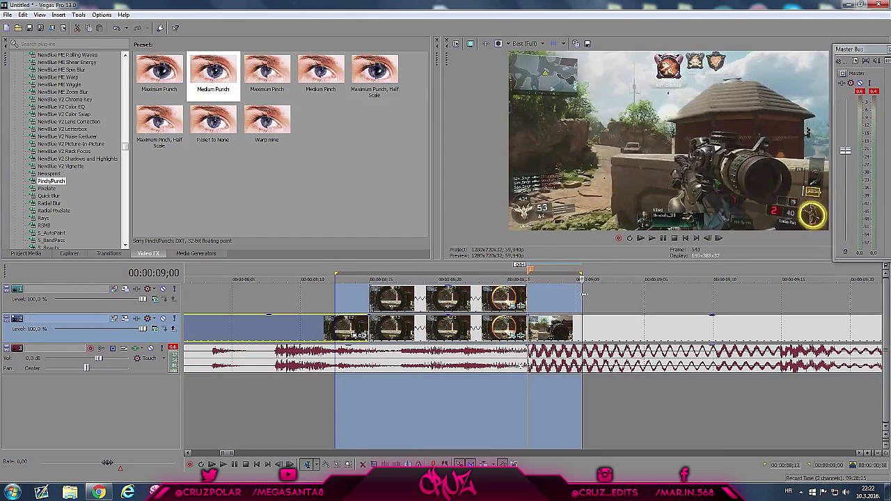
key(space)
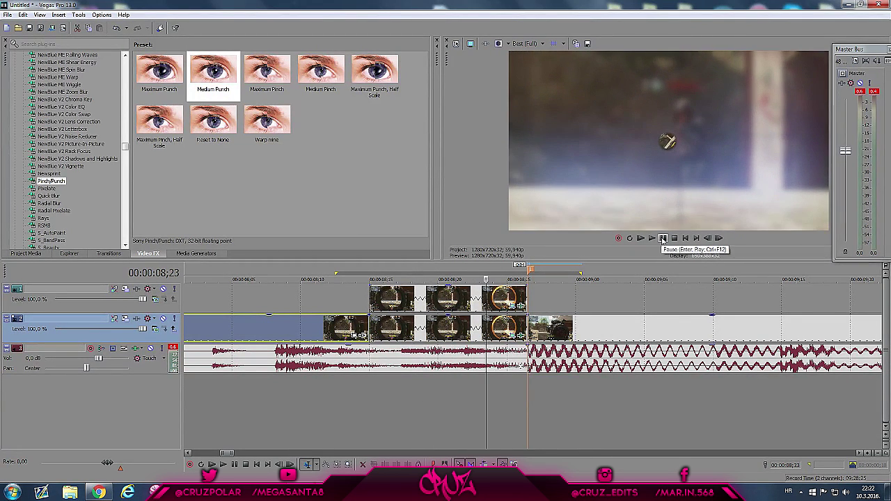
click(662, 238)
double_click(507, 274)
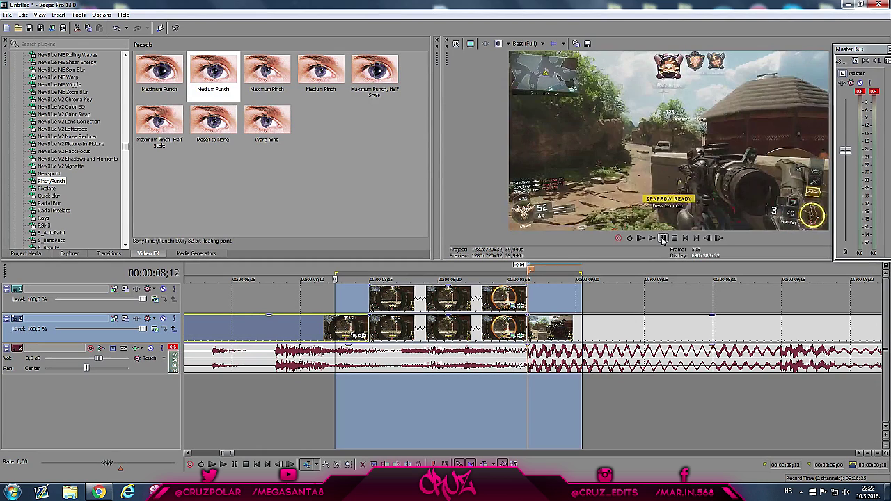
Step: In the upper piece's Pinch/Punch, add a keyframe at 00:00:00;04 with amount -1.000 and set the starting amount to 0.000
click(376, 298)
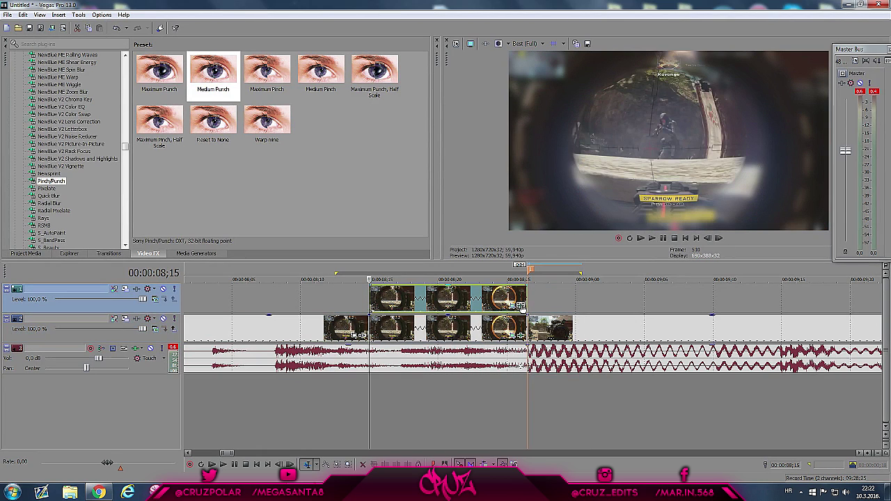
click(521, 307)
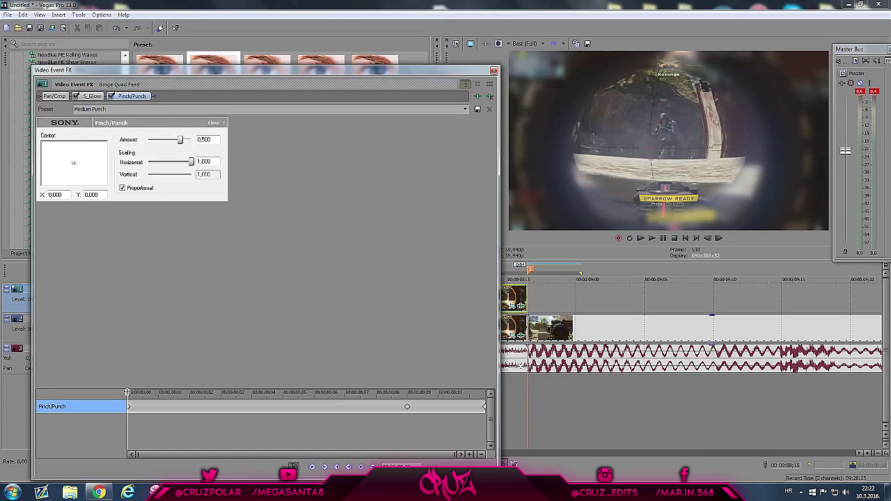
drag(144, 140, 124, 141)
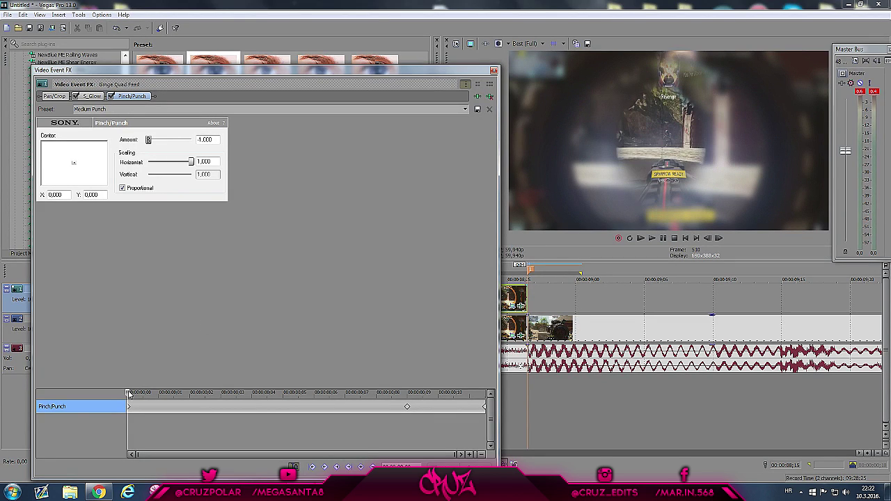
key(space)
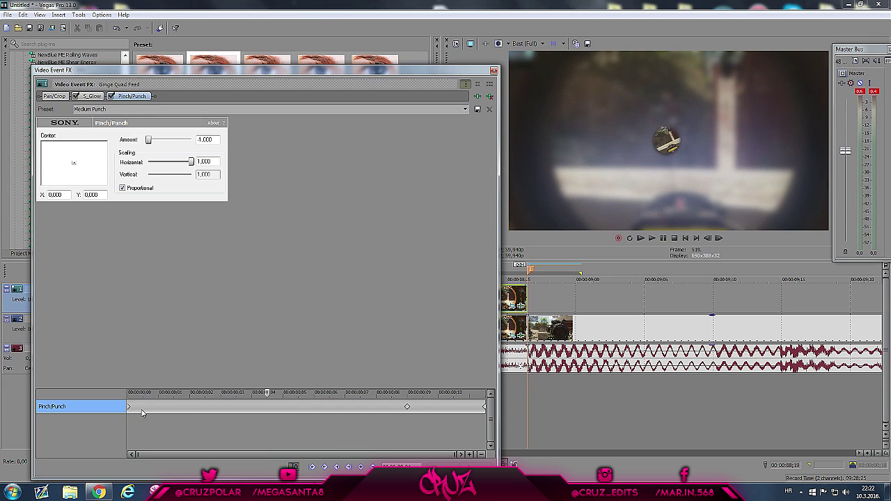
mouse_move(129, 409)
mouse_down()
mouse_move(261, 414)
mouse_move(224, 401)
mouse_move(127, 401)
mouse_up()
double_click(149, 140)
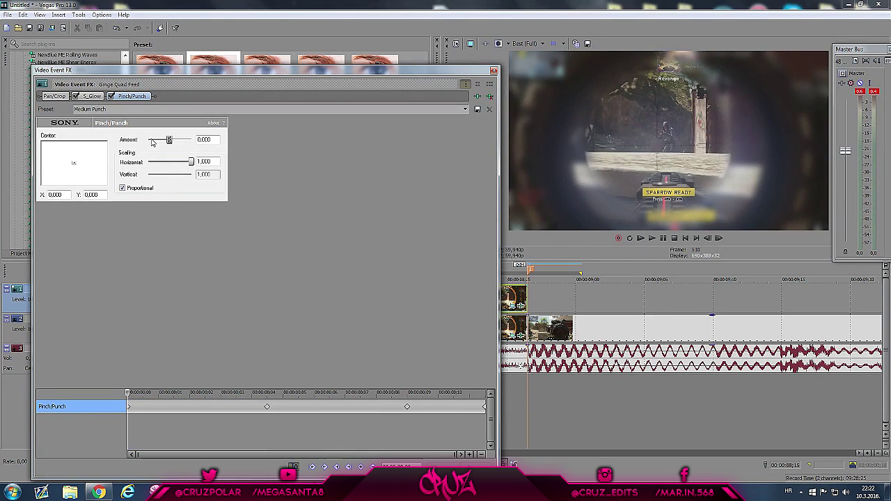
Step: Delete the Pinch/Punch keyframe at 00:00:00;09, move the middle keyframe to about 00:00:00;07, and close the effect settings
drag(126, 394, 412, 405)
click(412, 410)
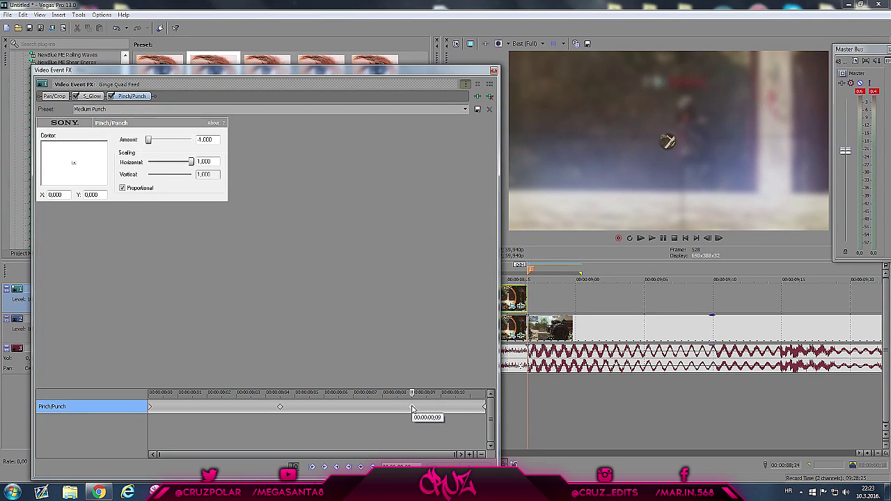
key(Delete)
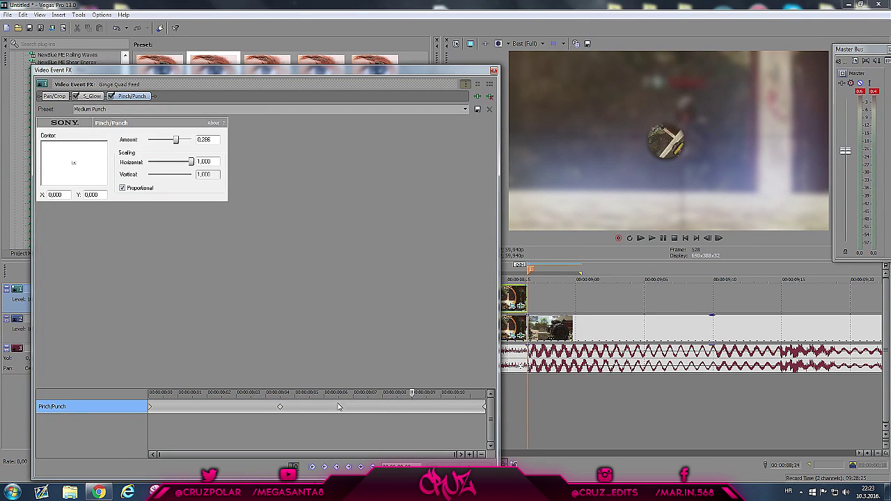
drag(411, 395, 500, 417)
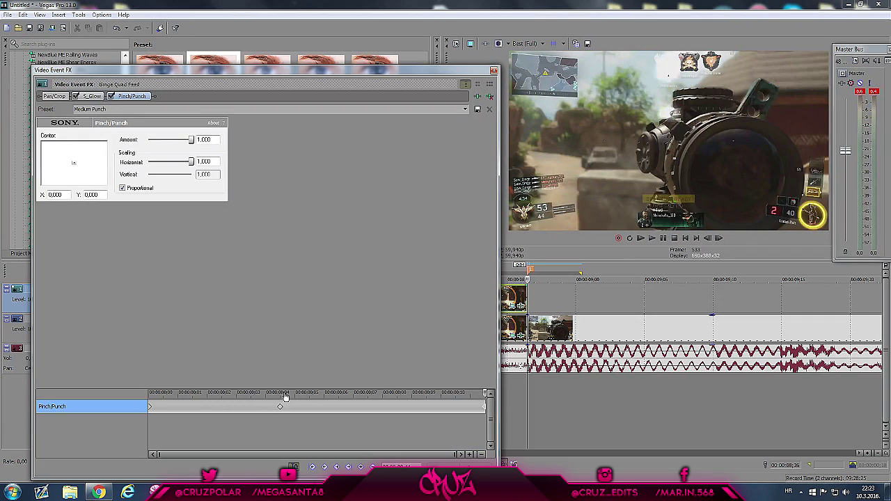
drag(280, 406, 353, 406)
click(493, 70)
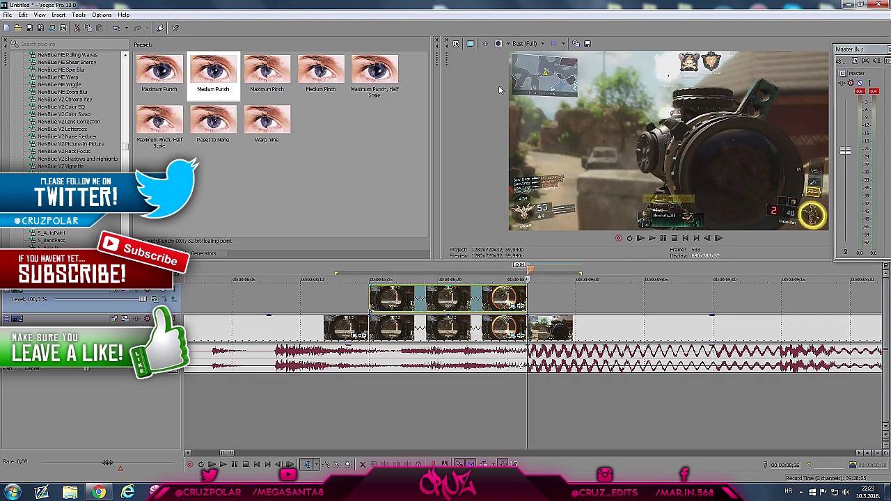
Step: Set a loop region from 00:00:08;08 to 00:00:09;06 and play the adjusted transition
drag(281, 268, 666, 268)
click(706, 319)
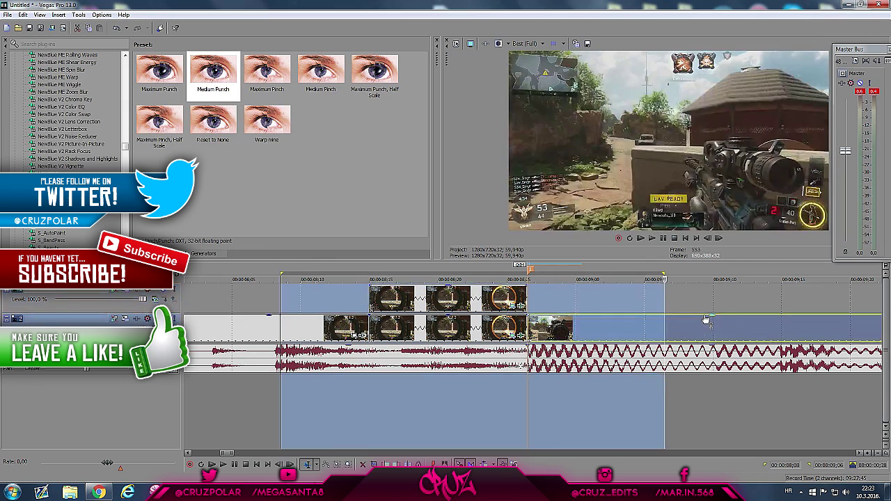
key(space)
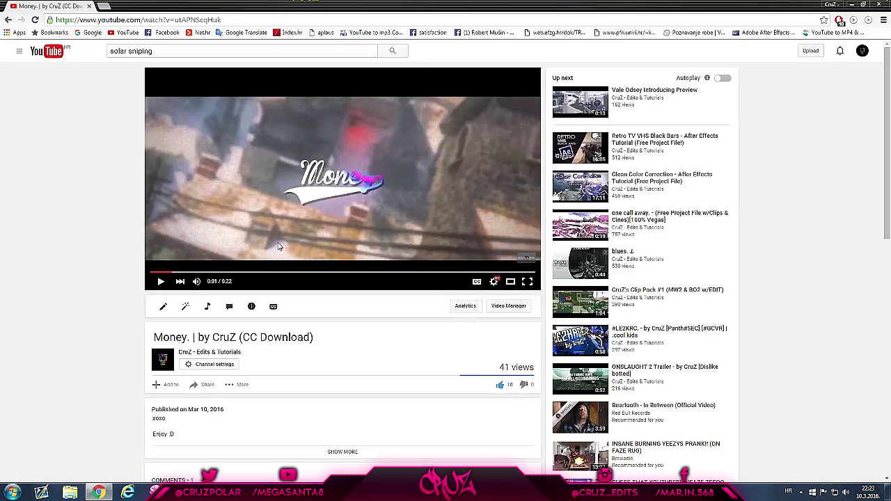
Step: Switch to YouTube in the browser and open the CruZ - Edits & Tutorials channel from the Money. video page
click(209, 352)
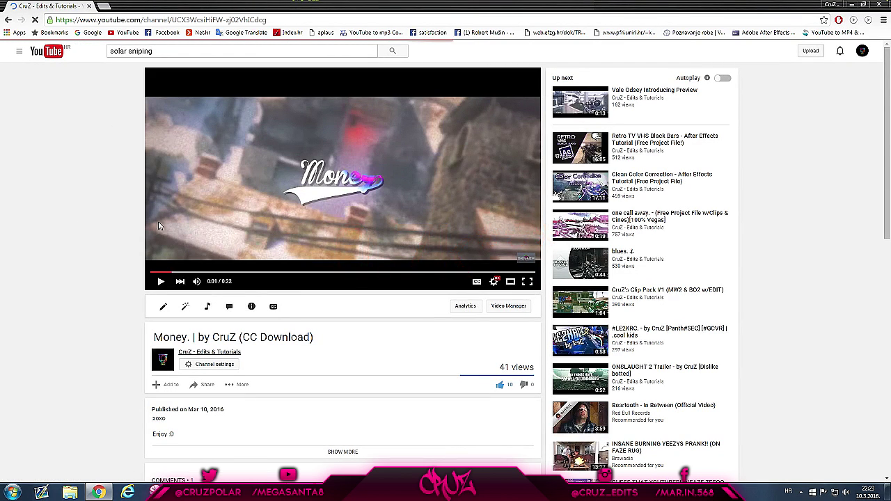